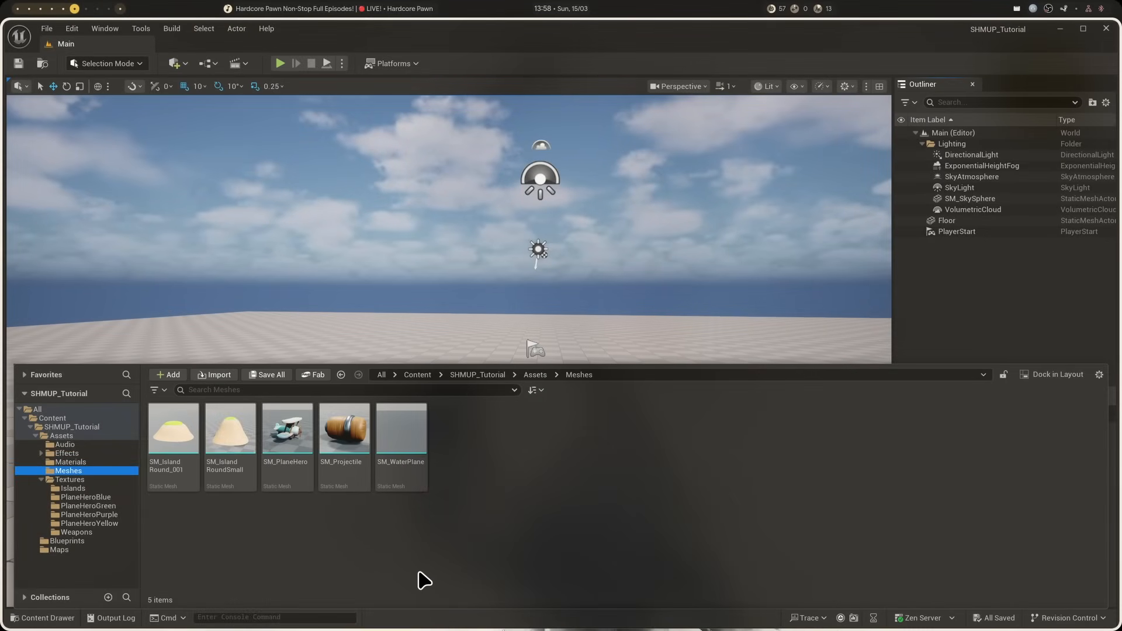
- Create a folder named Core inside the project's Blueprints folder
left_click(67, 541)
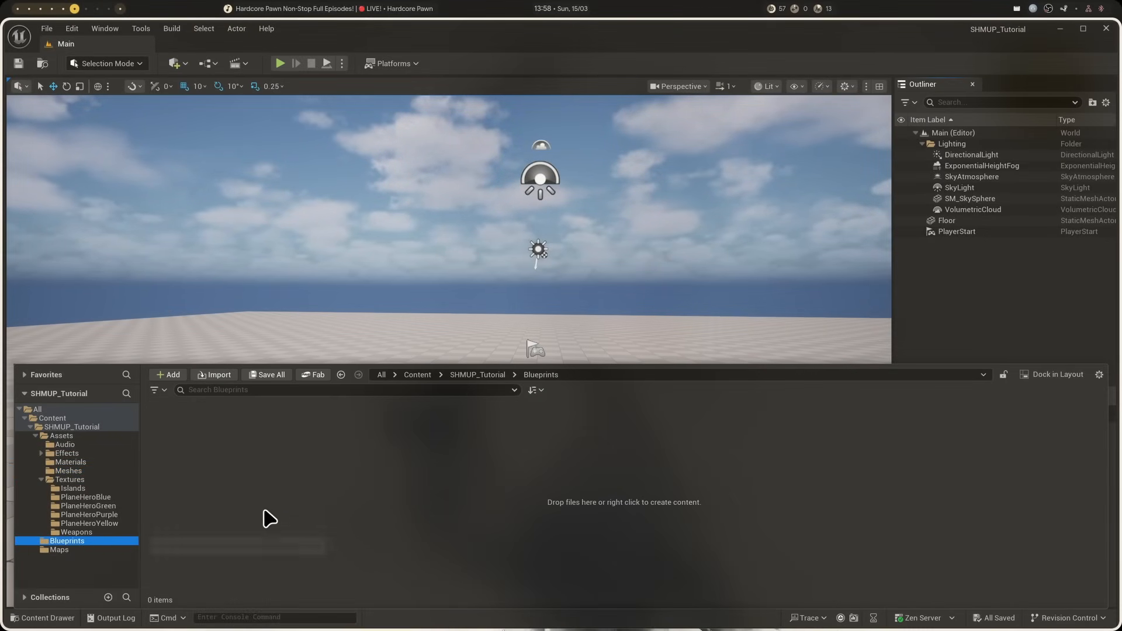
left_click(304, 453)
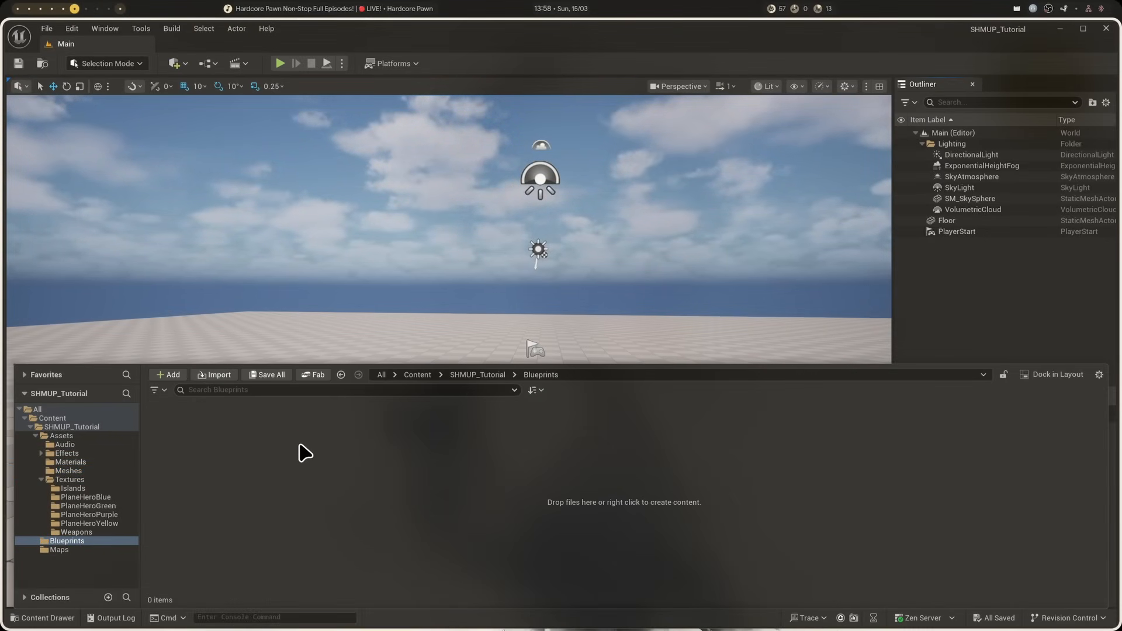
right_click(303, 452)
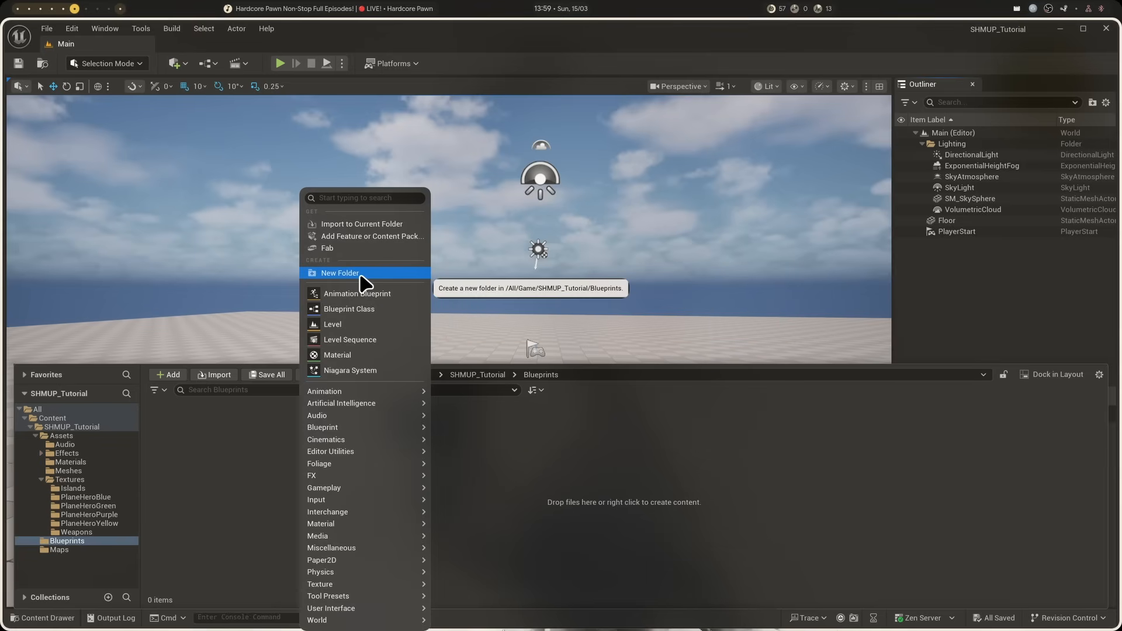
left_click(528, 457)
key("ctrl+shift+n")
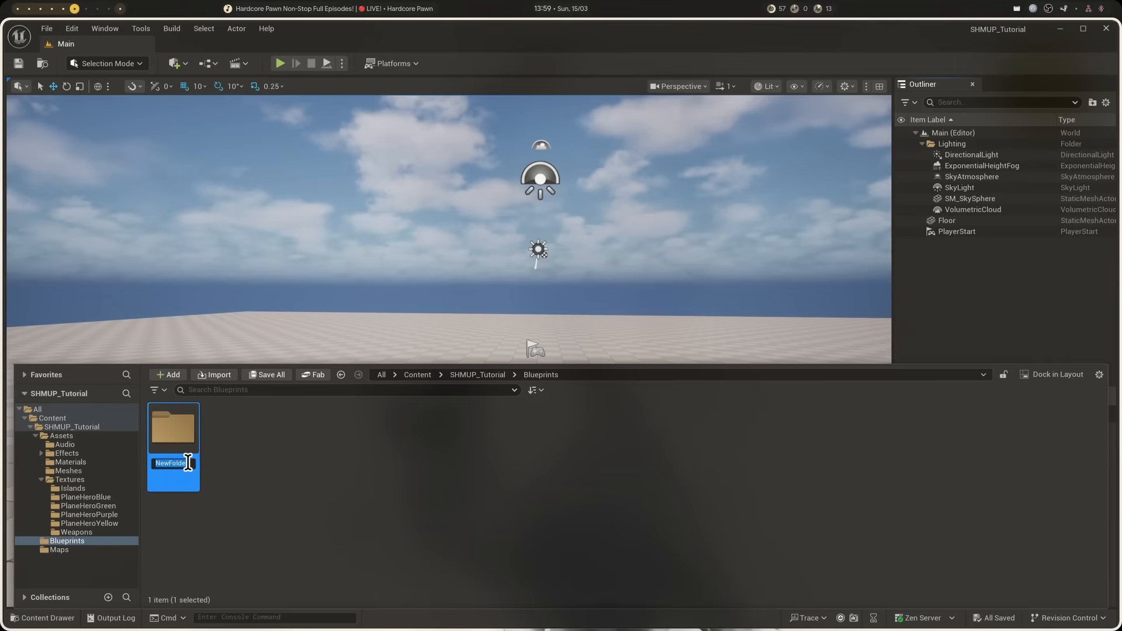
type("Core")
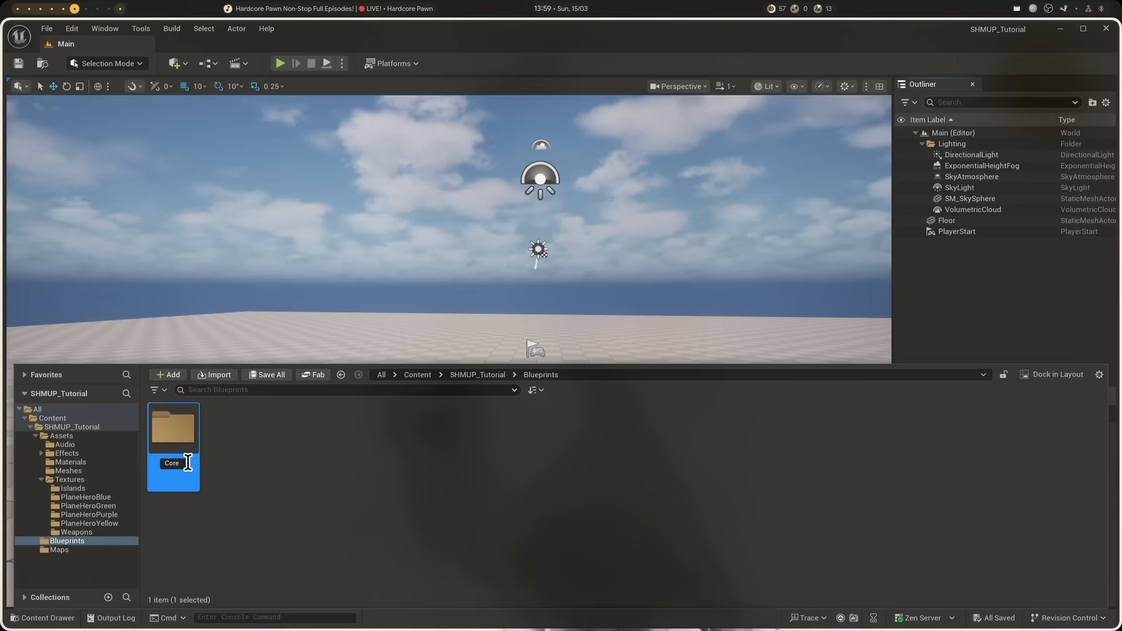
key("Return")
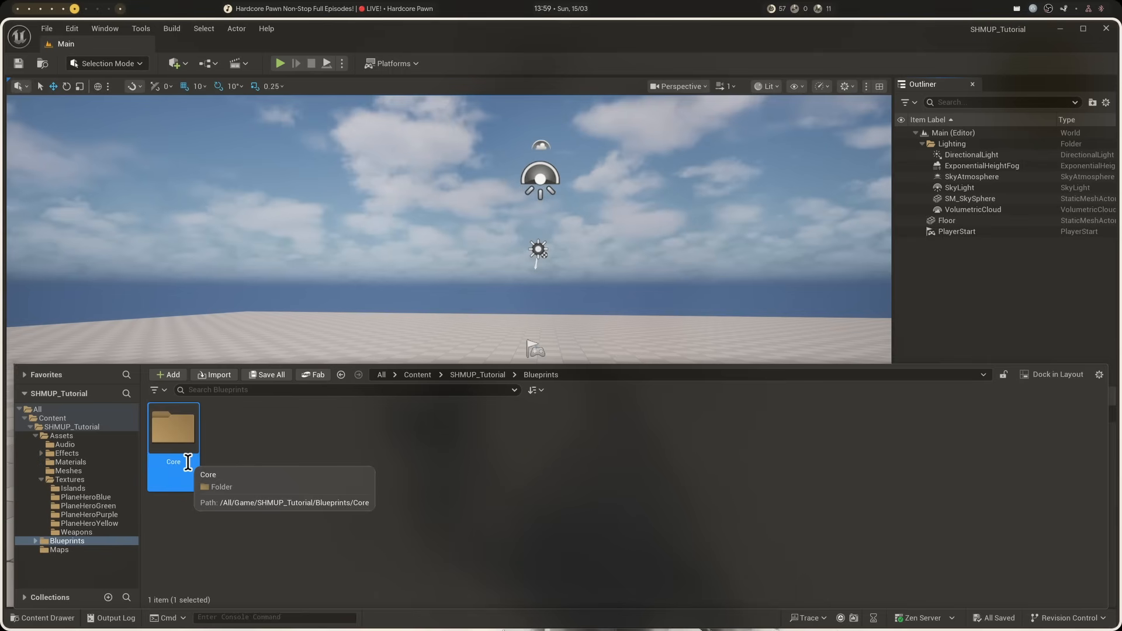
- Open the Core folder and start creating a Blueprint class in it
double_click(184, 449)
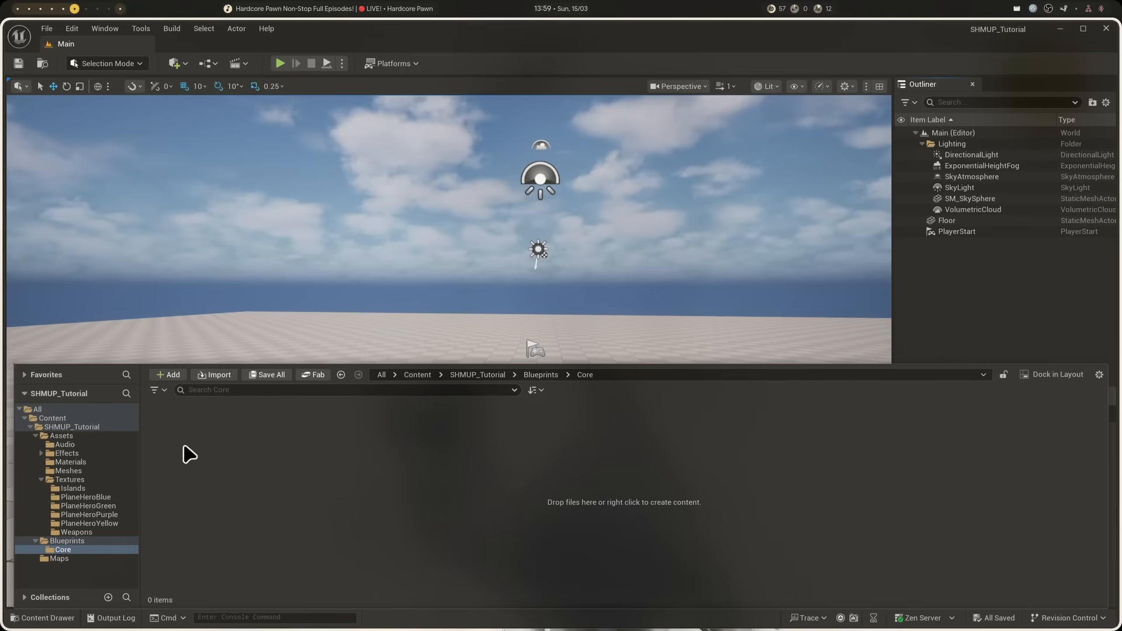
right_click(562, 492)
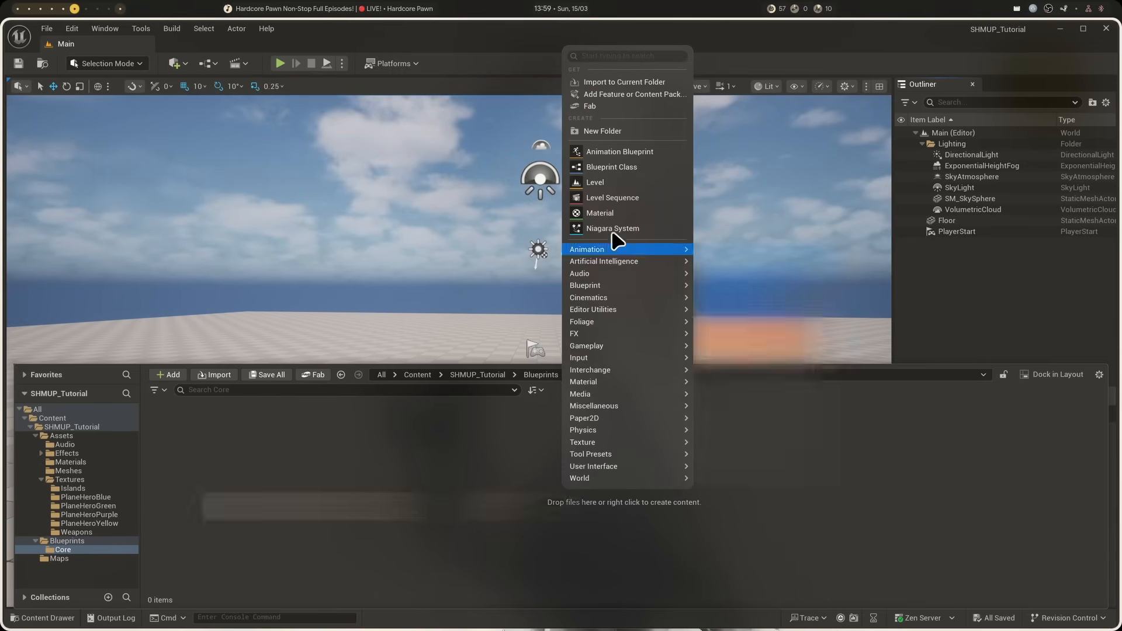
left_click(610, 169)
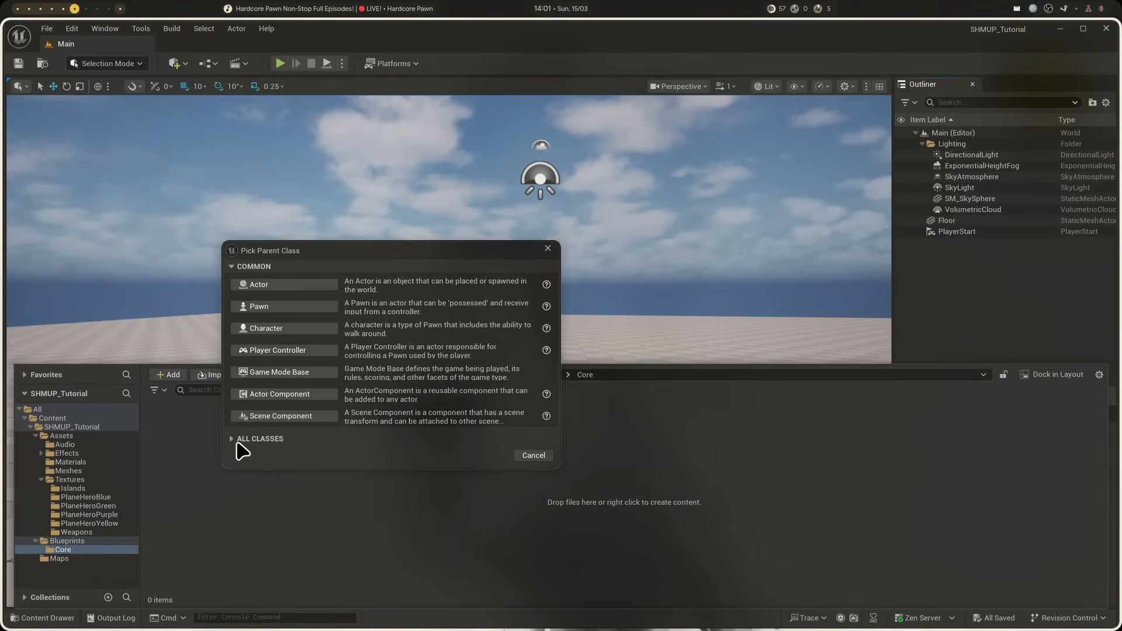
- Examine the Actor class hierarchy in the full parent class list, expanding the Pawn, Character and CameraActor subclasses
left_click(232, 439)
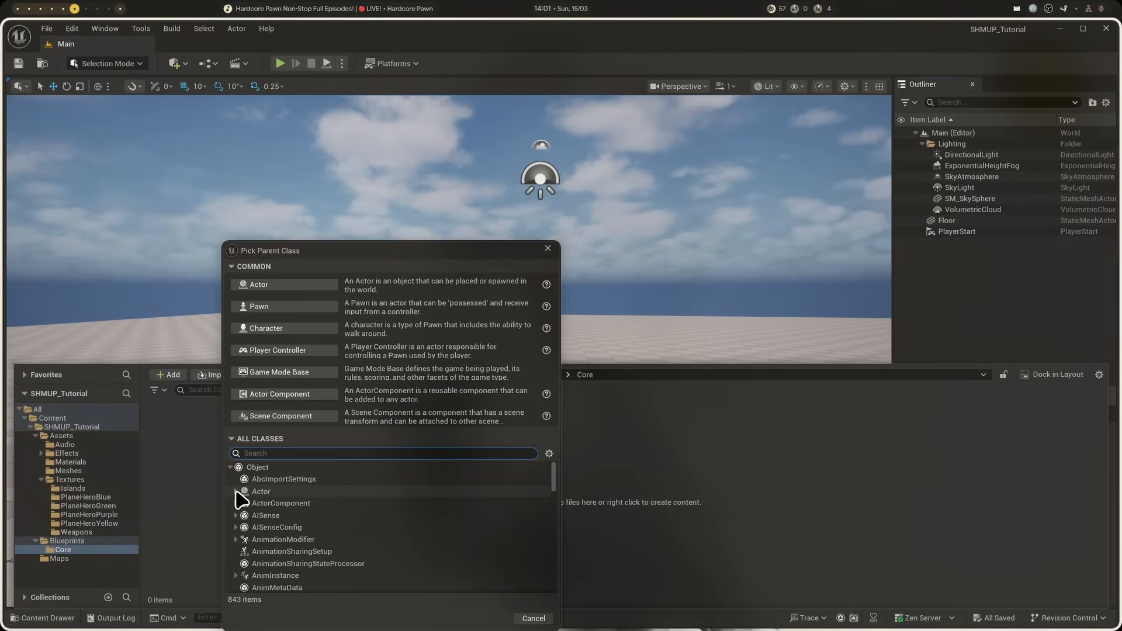
left_click(236, 491)
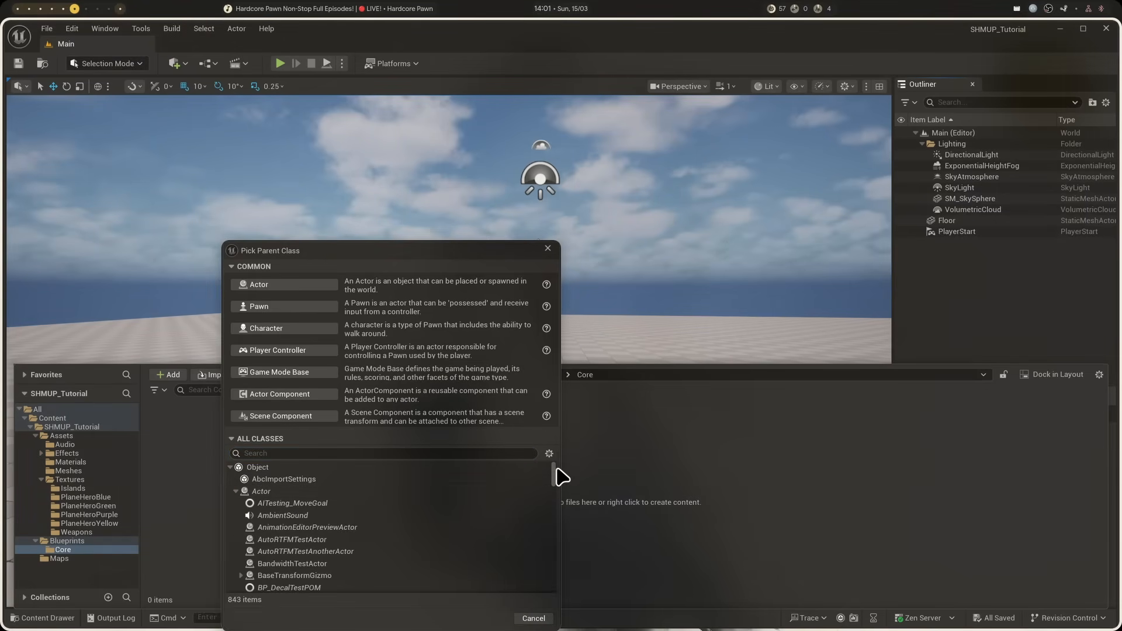
left_click_drag(555, 479, 551, 514)
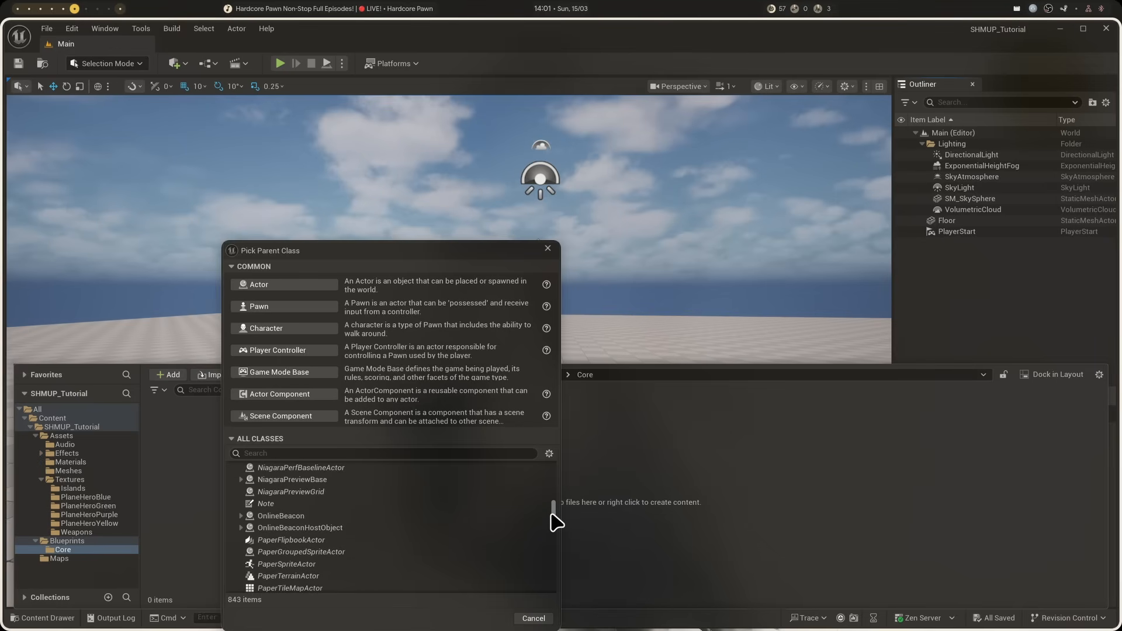
scroll(458, 528, "down", 2)
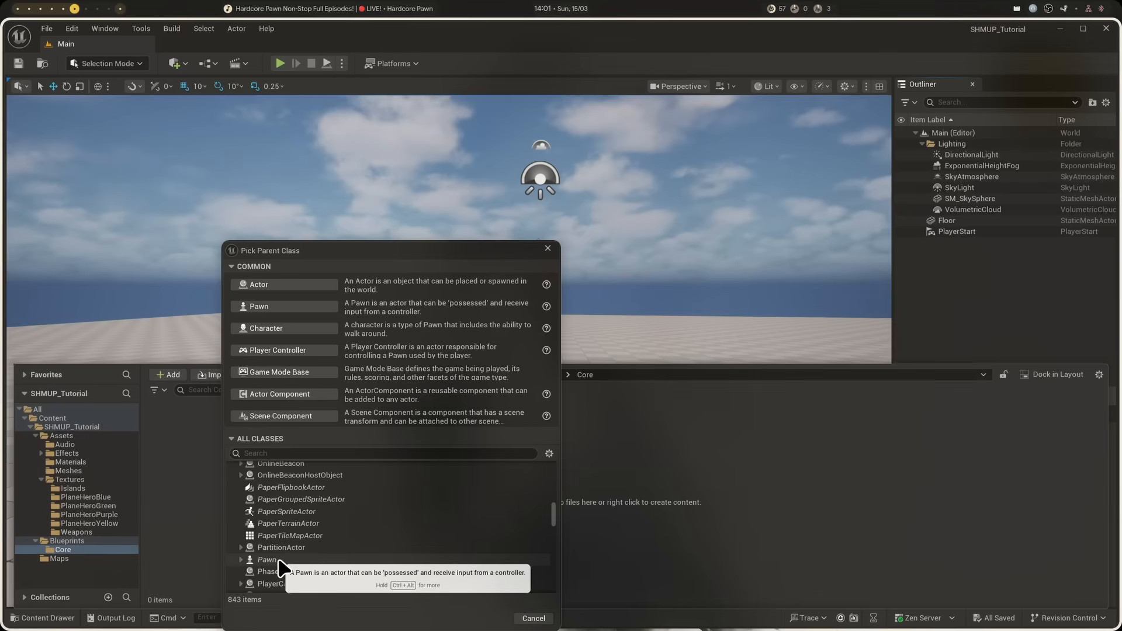
left_click(241, 560)
scroll(405, 548, "down", 2)
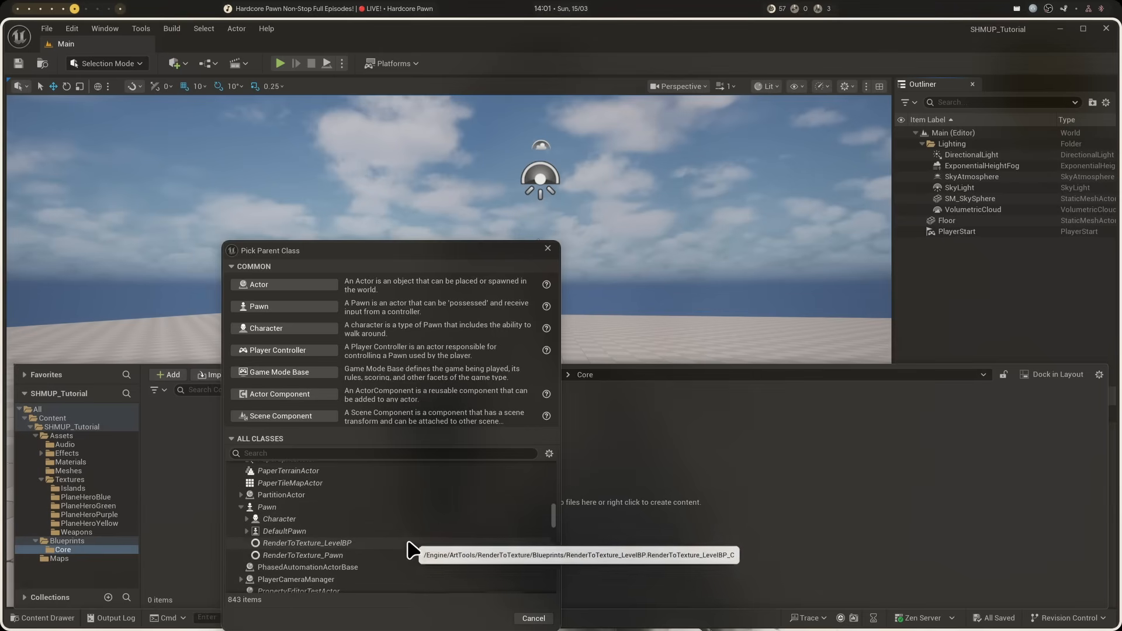
scroll(407, 543, "down", 1)
left_click(248, 502)
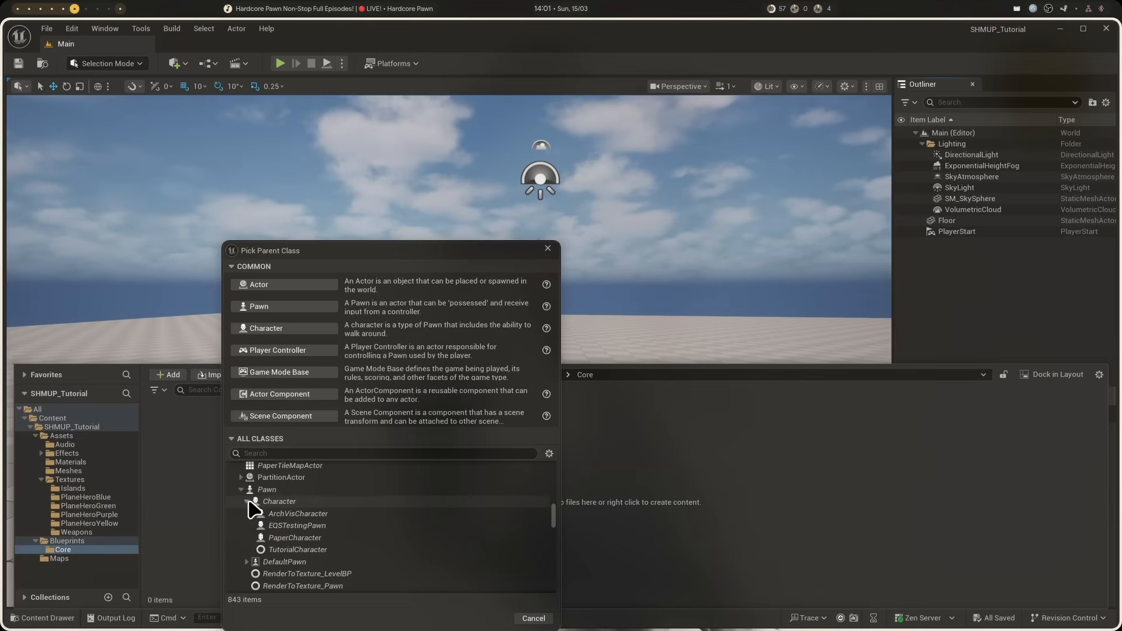
scroll(280, 511, "down", 2)
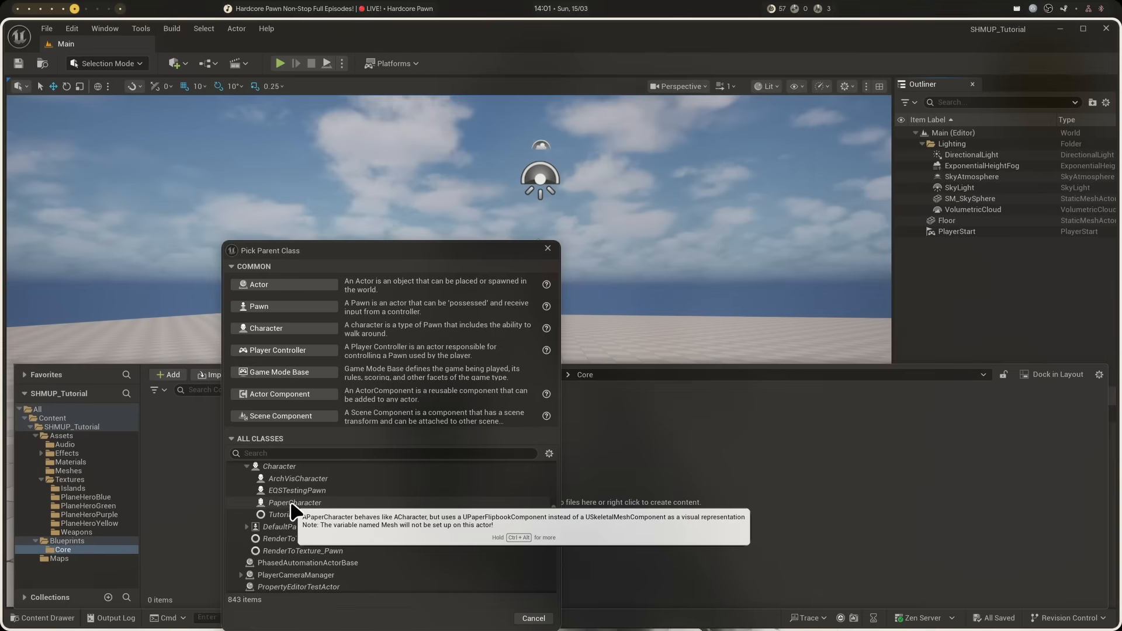
scroll(555, 514, "up", 5)
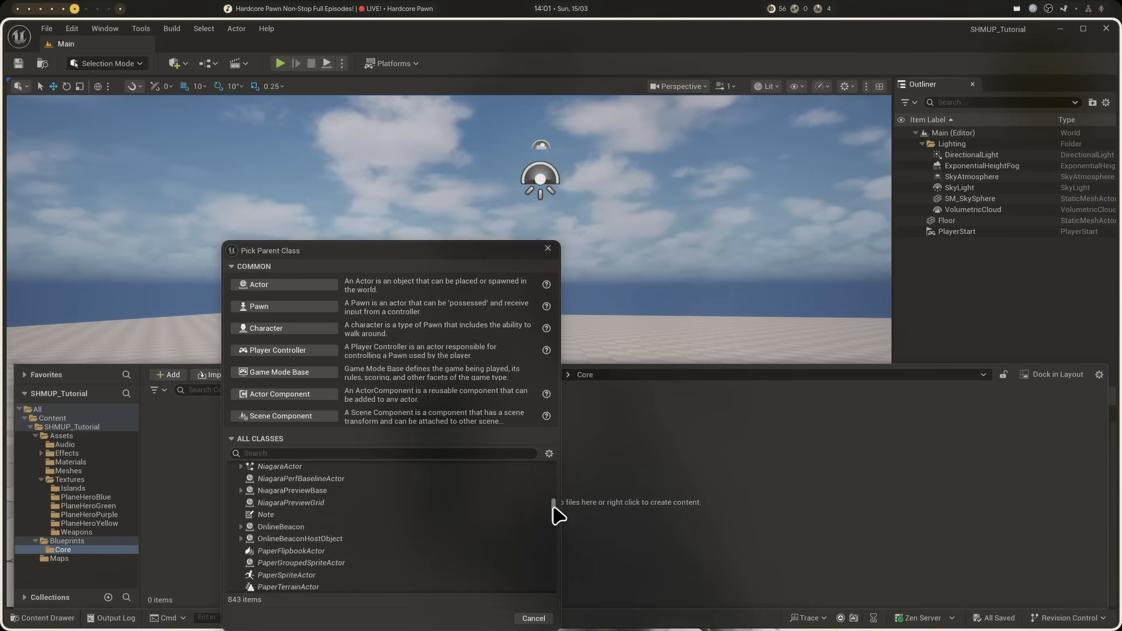
left_click_drag(554, 507, 554, 471)
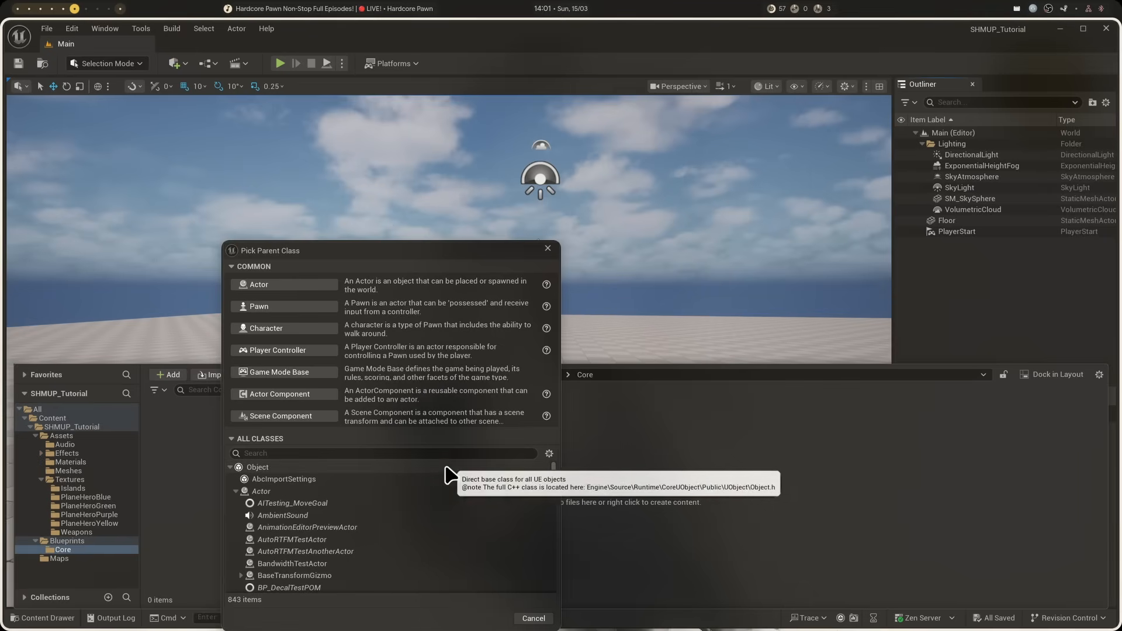
scroll(292, 511, "down", 3)
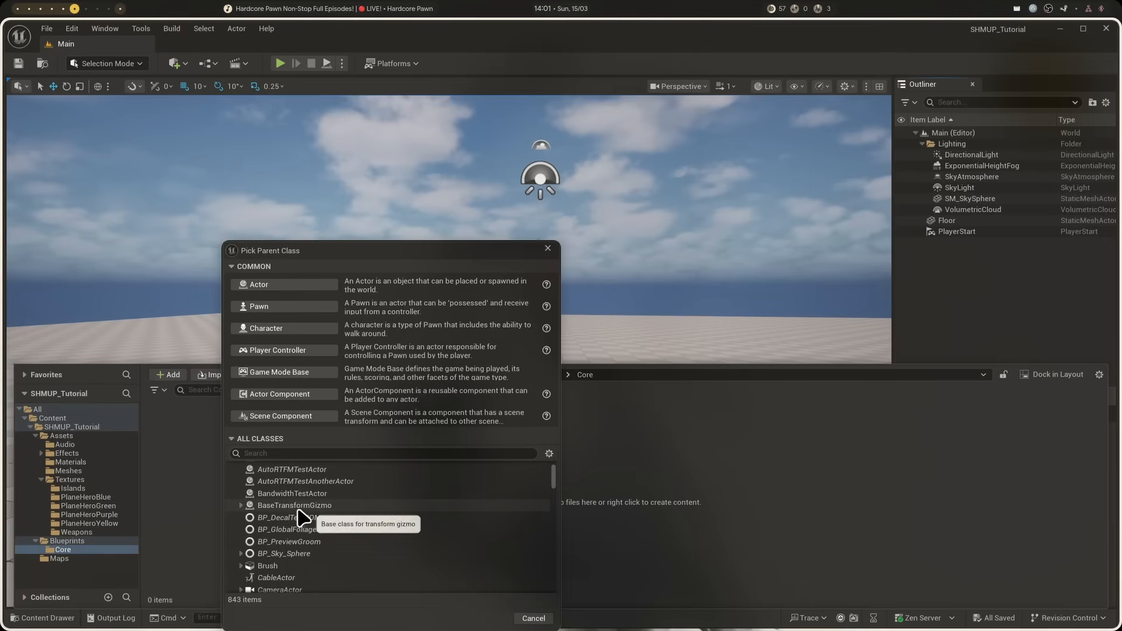
scroll(305, 543, "down", 1)
left_click(240, 555)
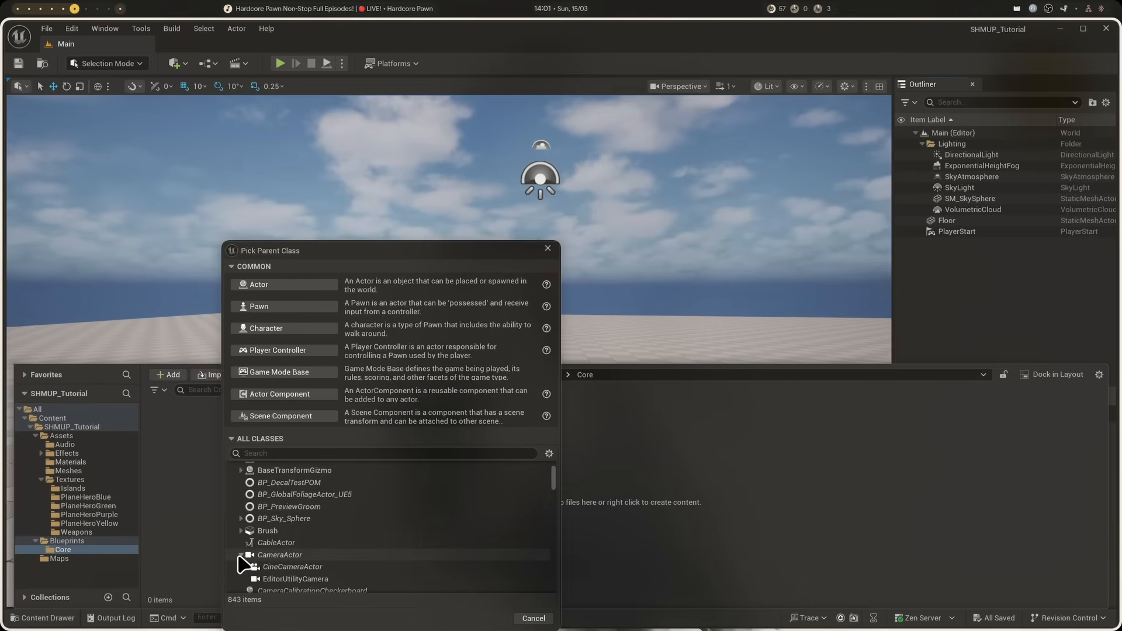
scroll(250, 538, "up", 5)
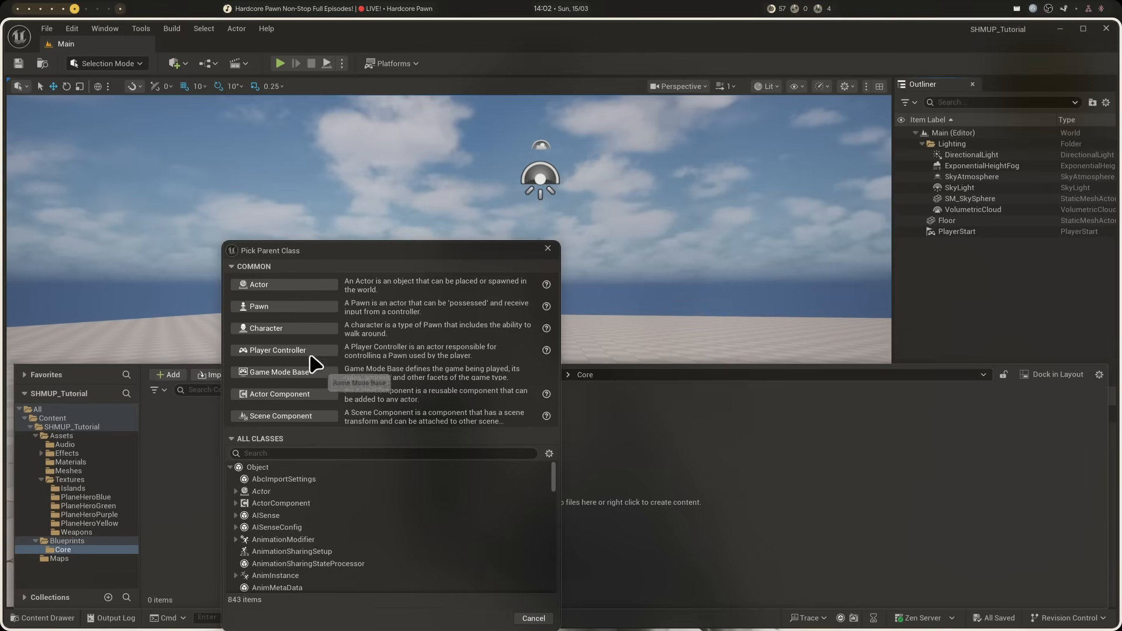
- Create the Blueprint with Pawn as its parent class and name it BP_PawnBase
left_click(274, 310)
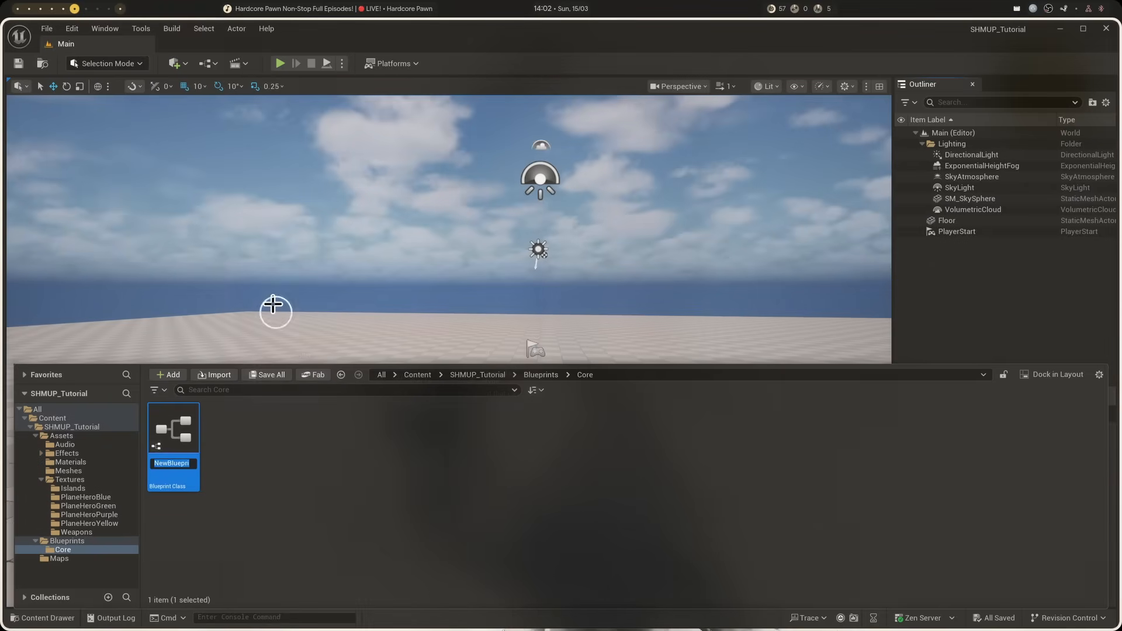
key("BackSpace")
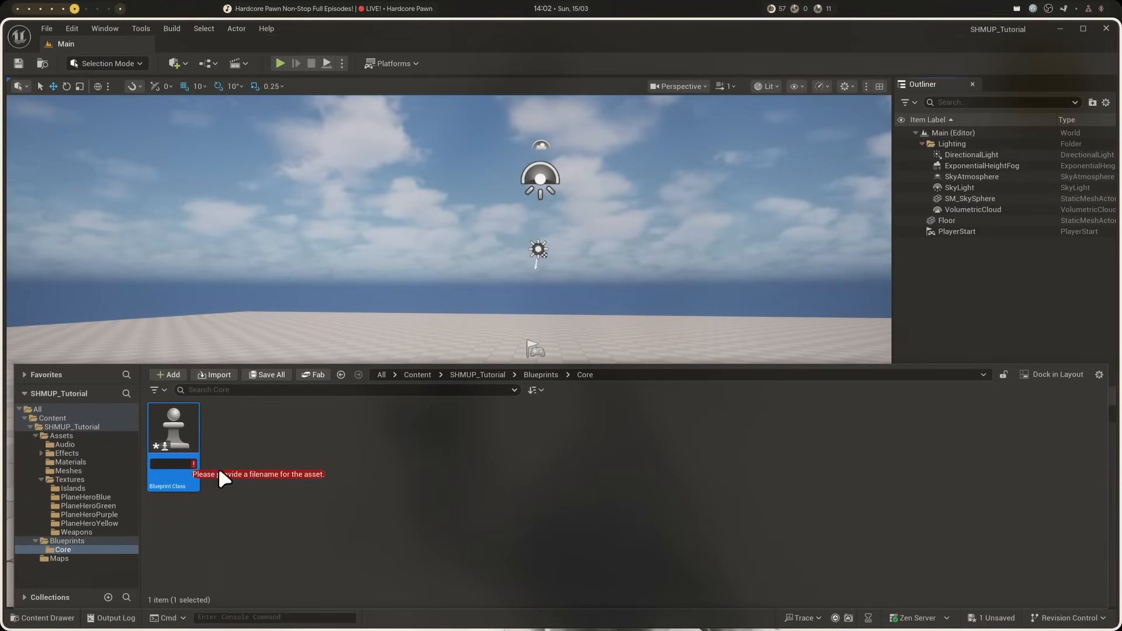
type("_PawnBase")
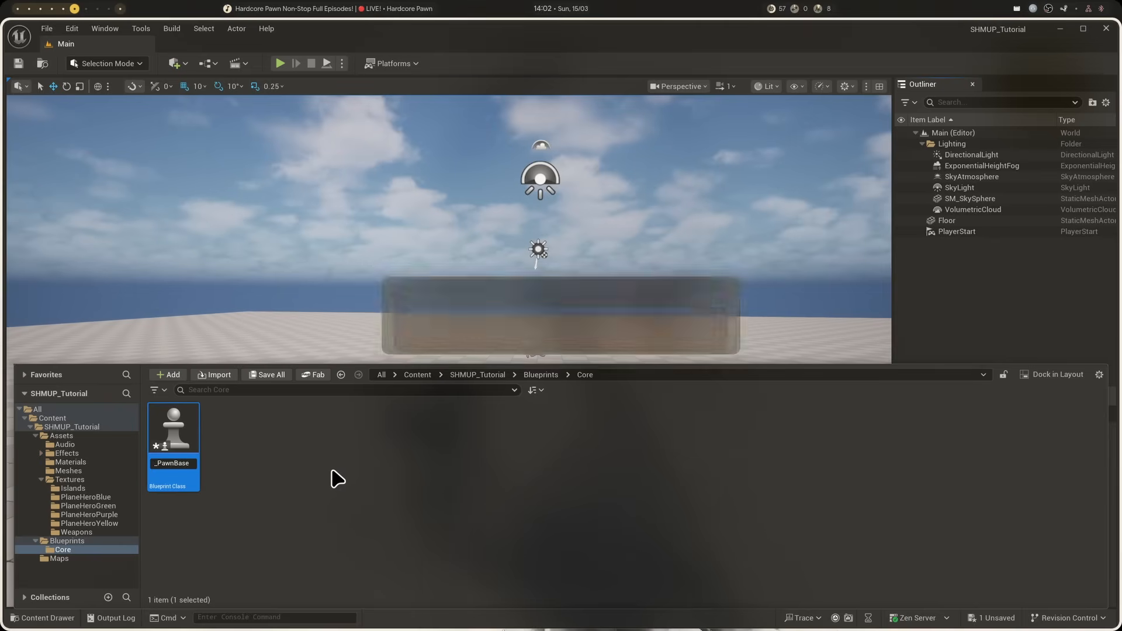
key("Return")
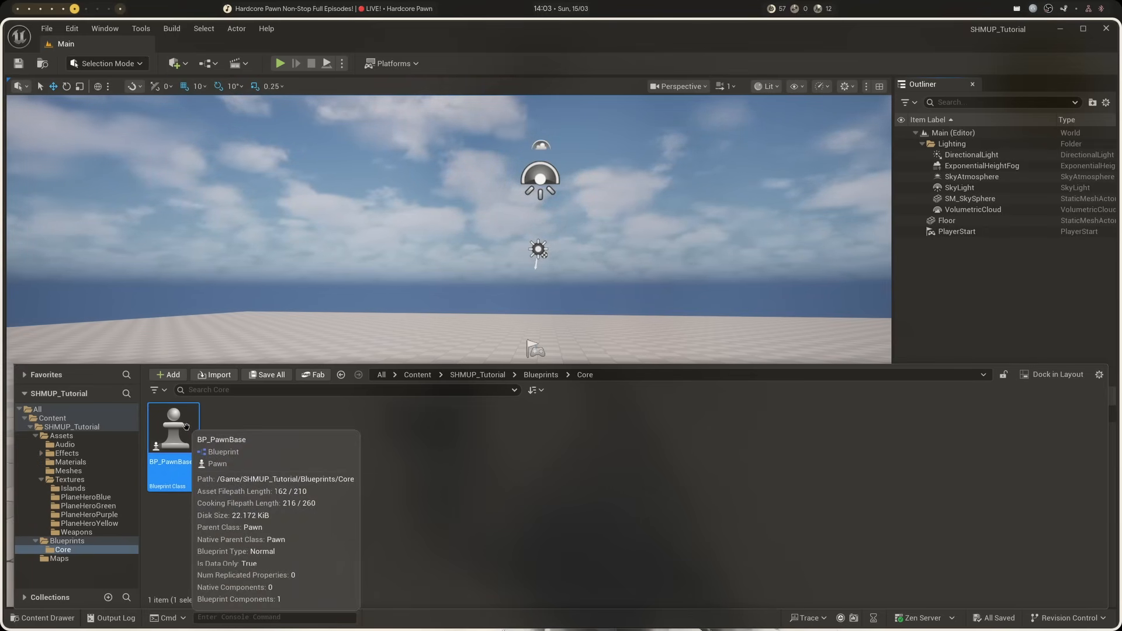
- Open BP_PawnBase to see where its editor appears, and close that separate editor window
double_click(185, 425)
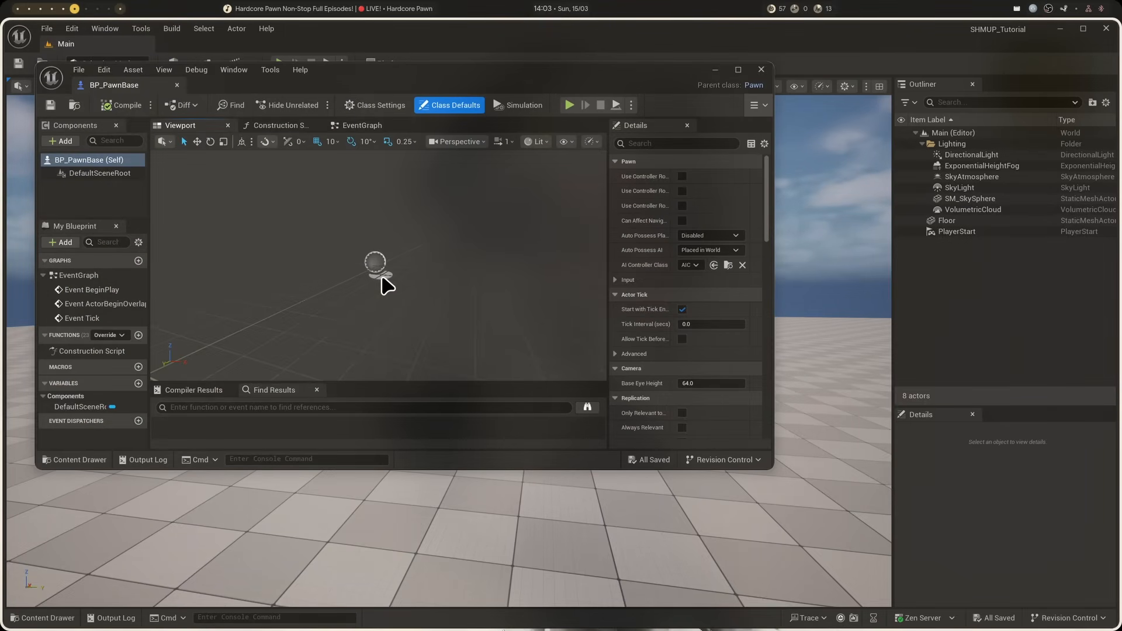
key("super+q")
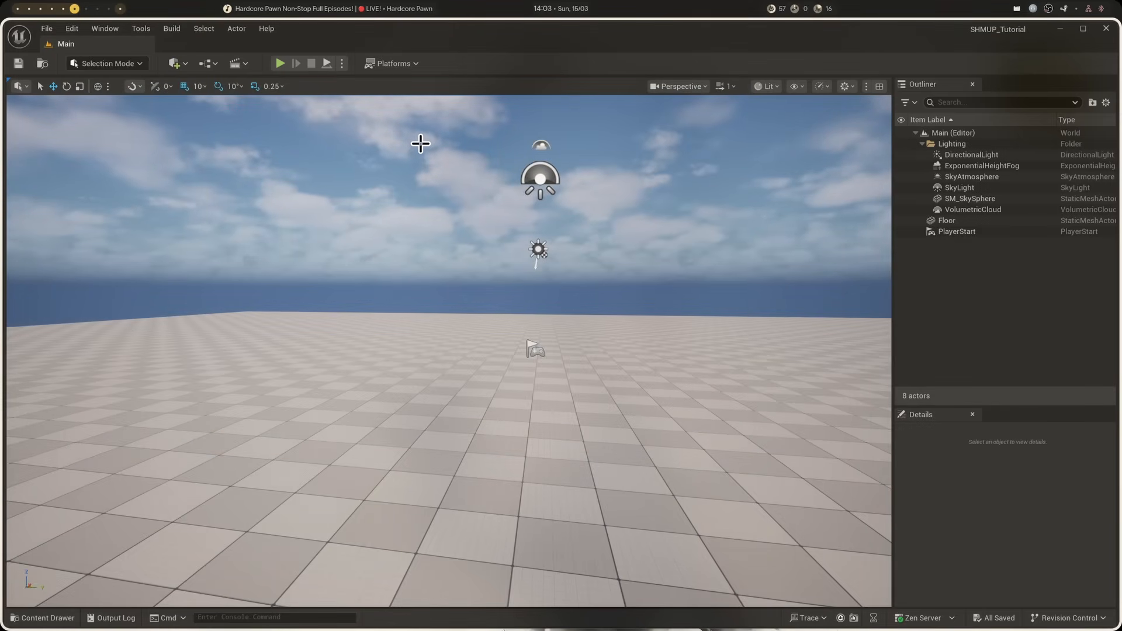
- Set Asset Editor Open Location to Main Window in the editor's Appearance preferences and close the preferences
left_click(73, 29)
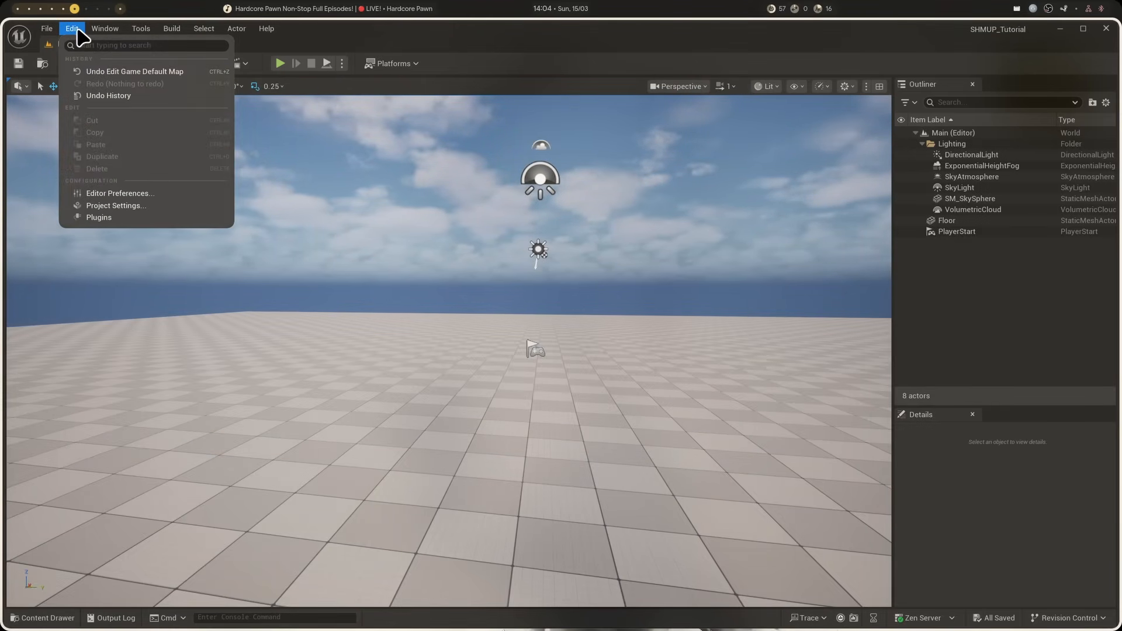
left_click(113, 195)
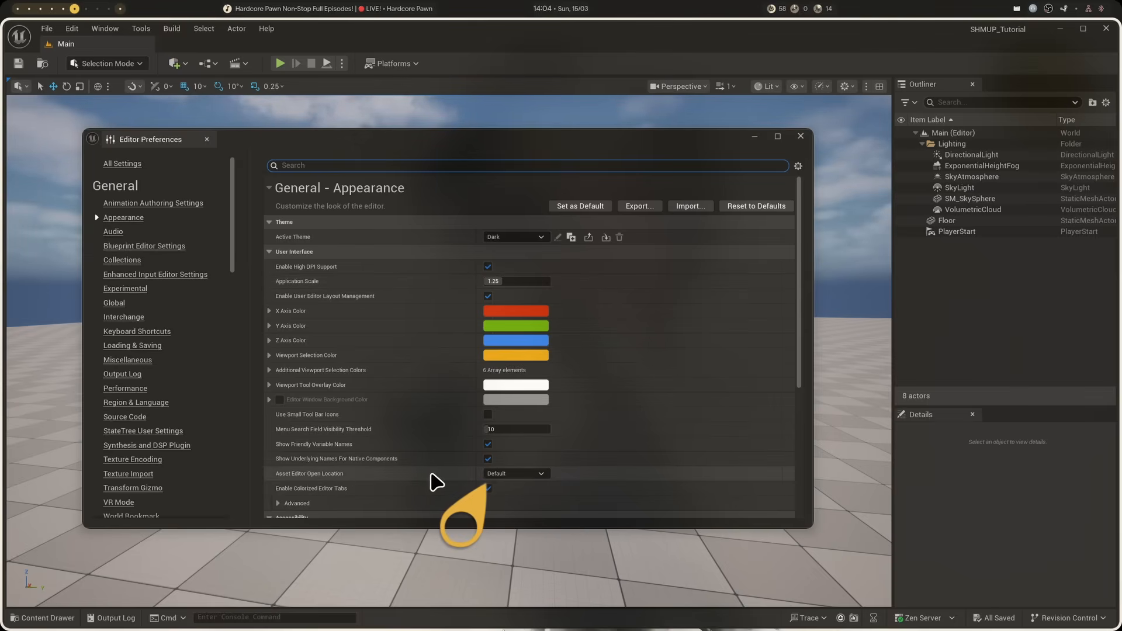
left_click(531, 475)
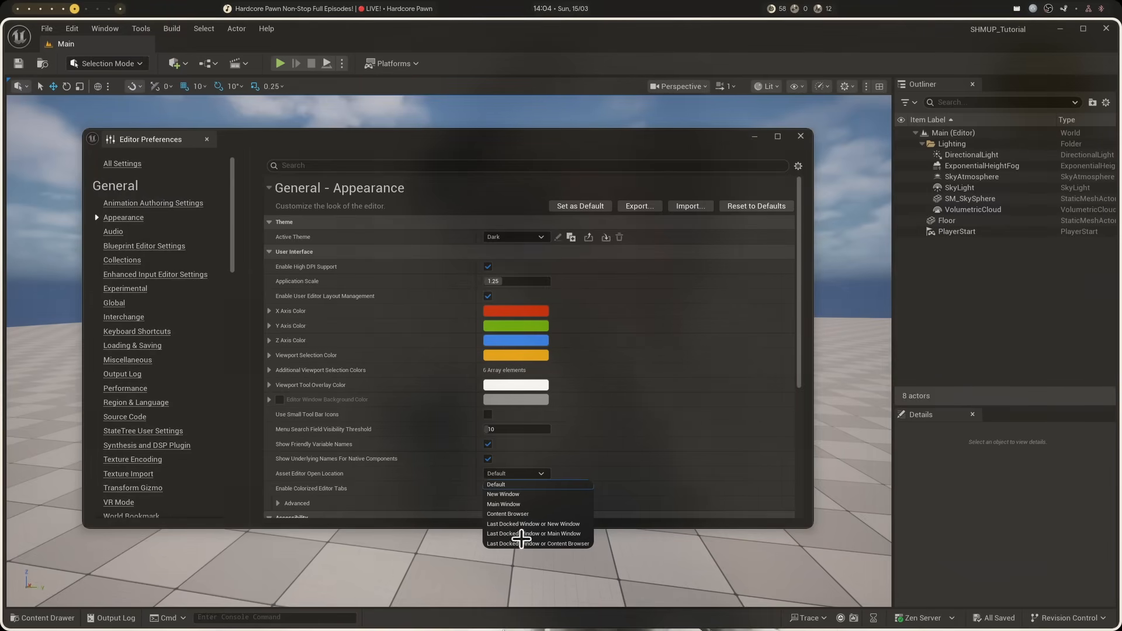
left_click(515, 503)
left_click(513, 472)
left_click(514, 504)
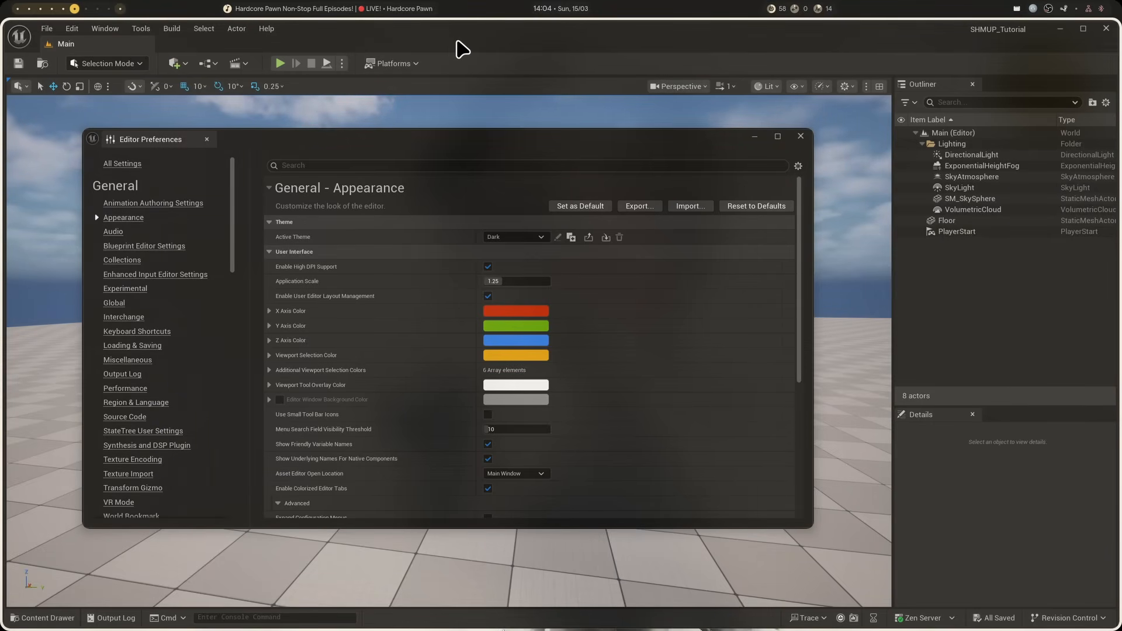
left_click(806, 138)
- Open the BP_PawnBase blueprint from the Core folder and look through its class defaults
left_click(47, 620)
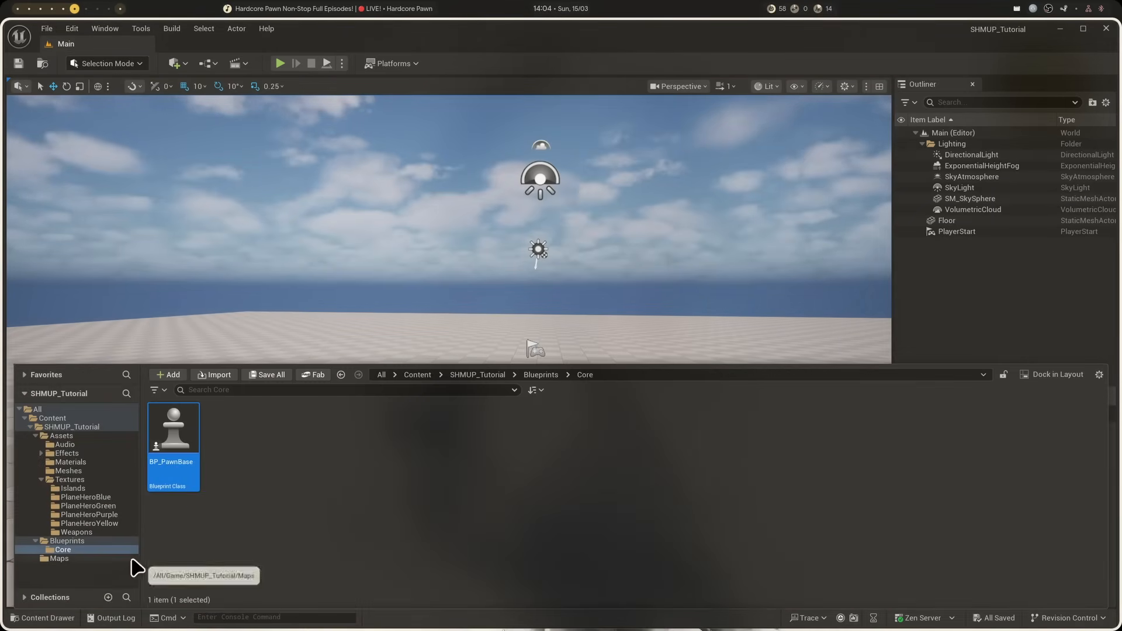
mouse_move(175, 435)
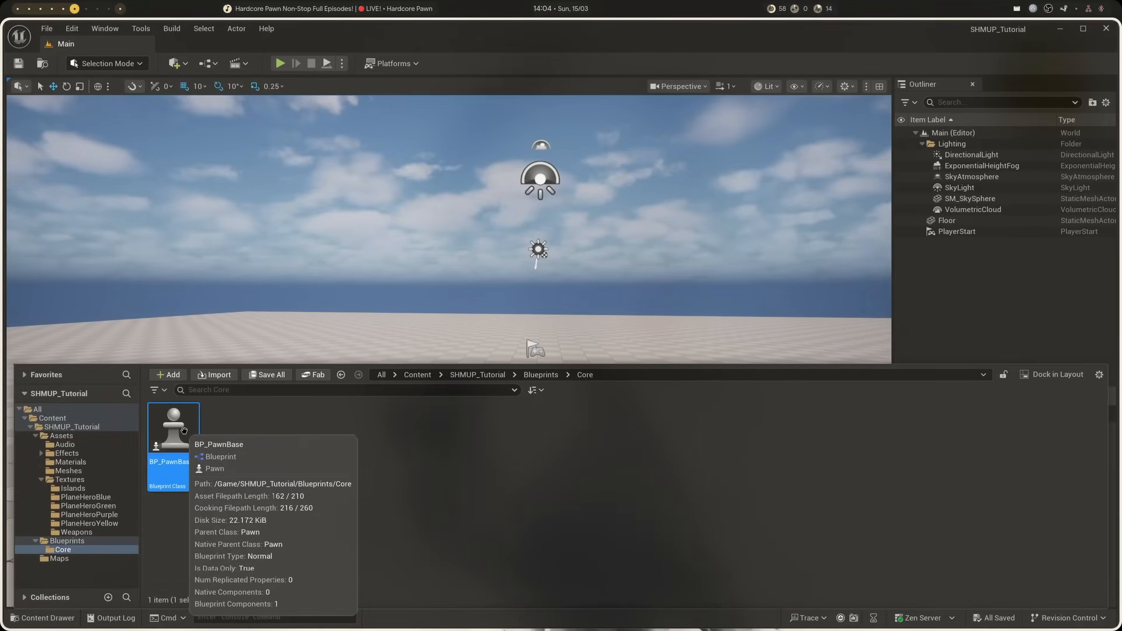
double_click(184, 430)
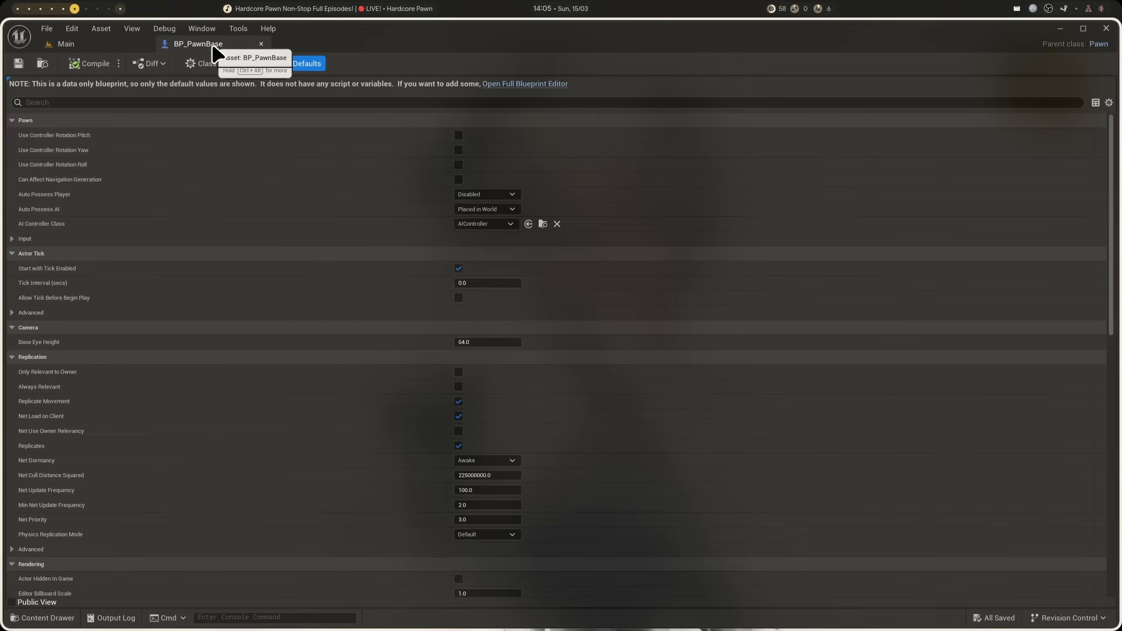
scroll(379, 440, "down", 3)
scroll(389, 419, "up", 3)
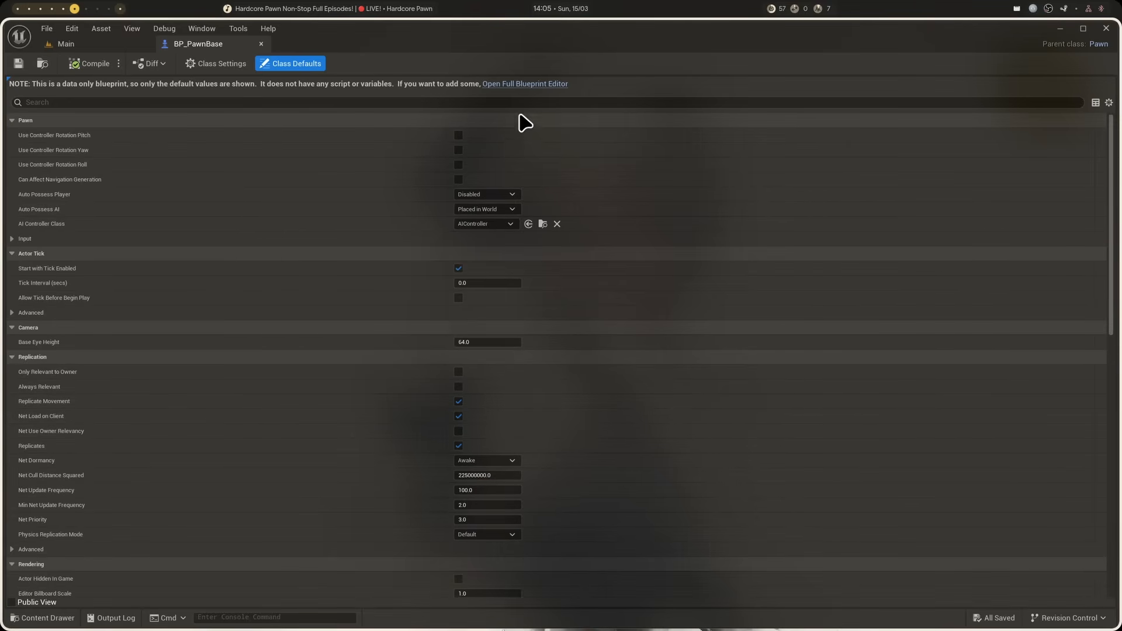
- Open BP_PawnBase in the full Blueprint editor, glance over its event graph and show the component viewport
left_click(547, 85)
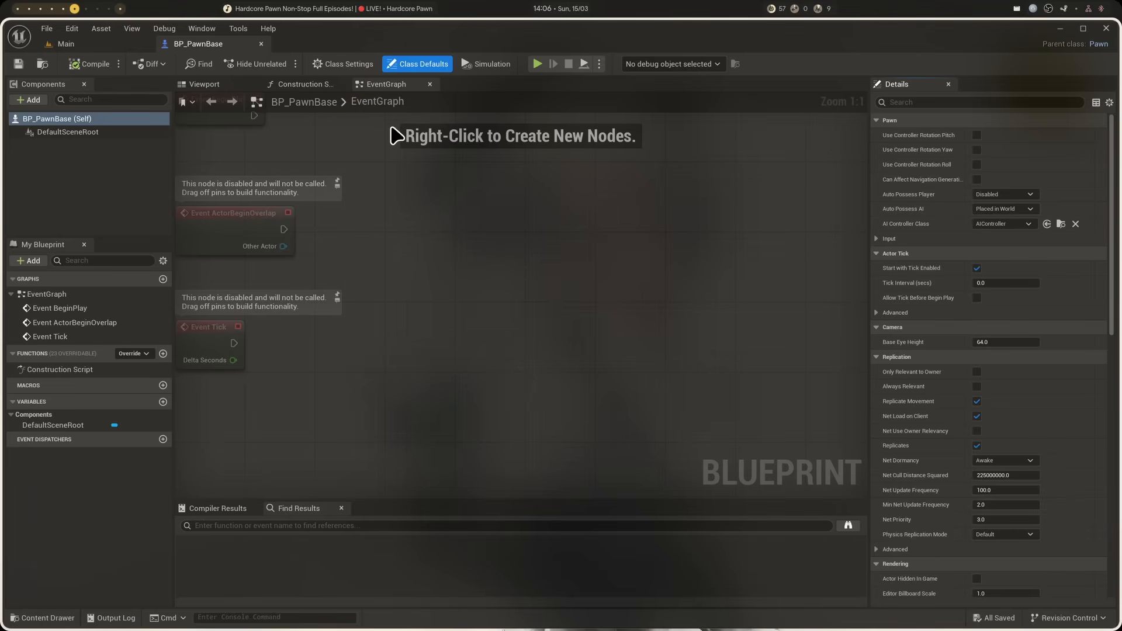
right_click_drag(380, 137, 427, 154)
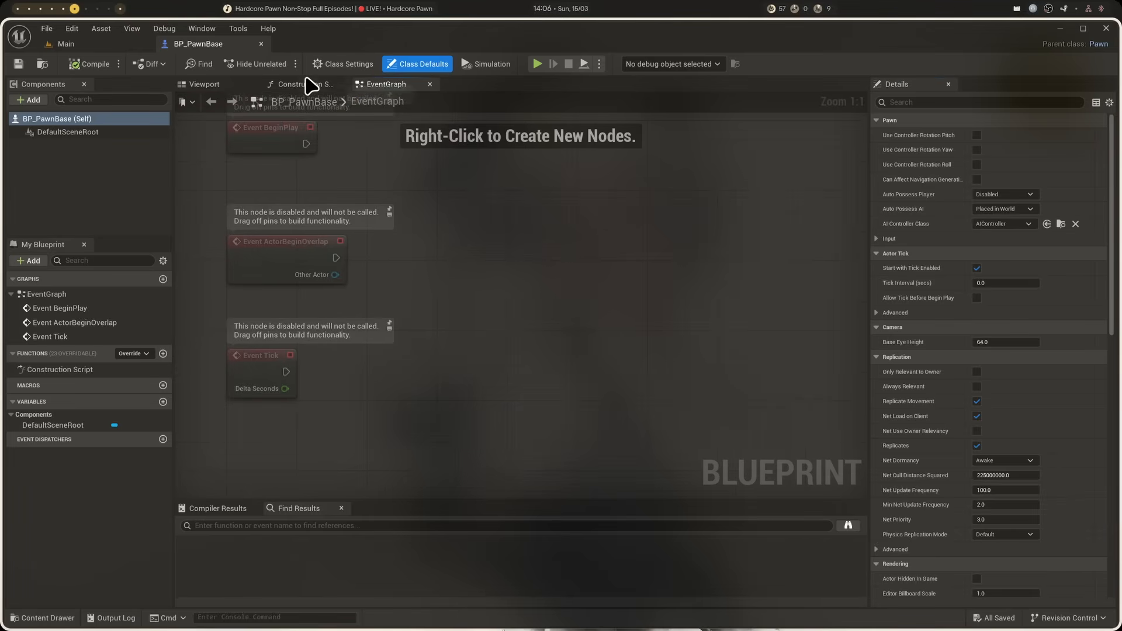
left_click(213, 87)
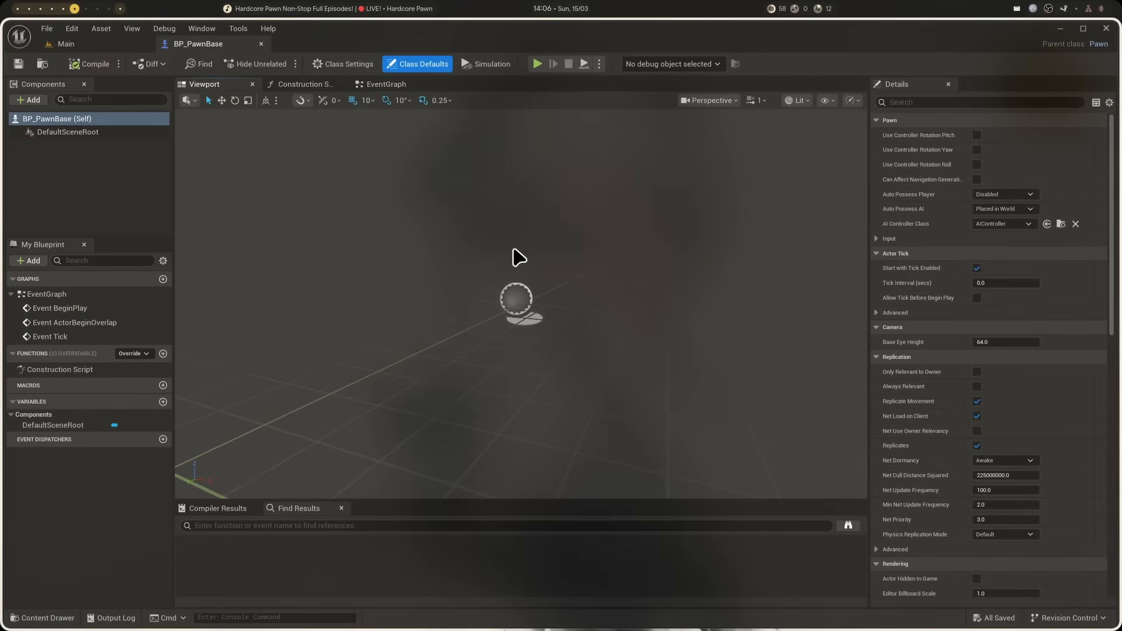
- Add a Static Mesh component to the pawn with its default name and assign SM_PlaneHero as its mesh
left_click(29, 100)
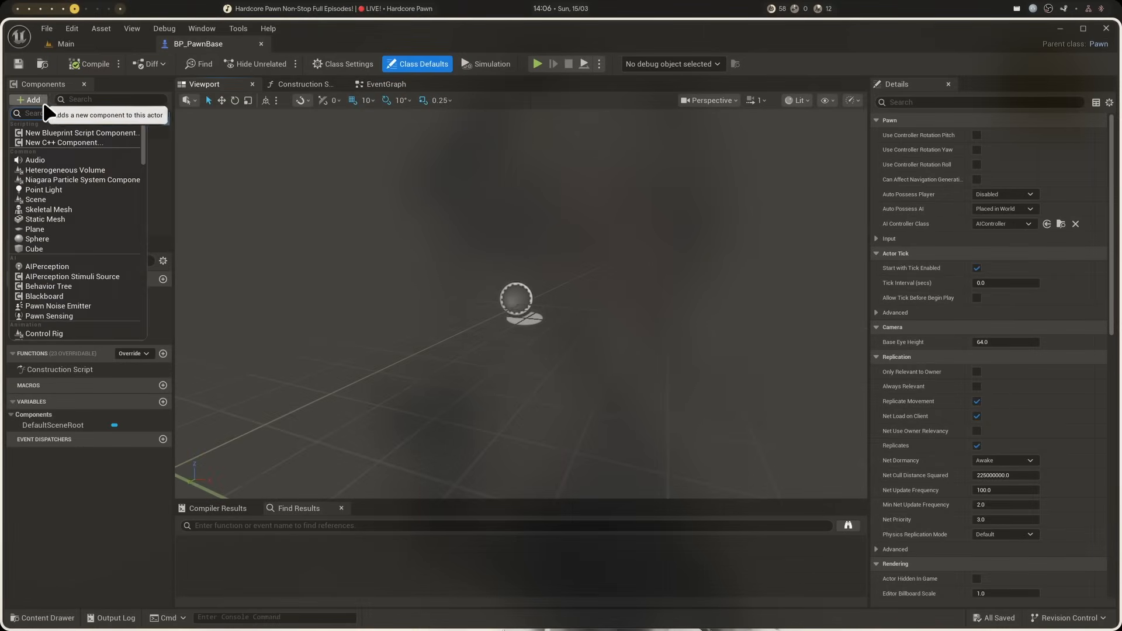
left_click(52, 220)
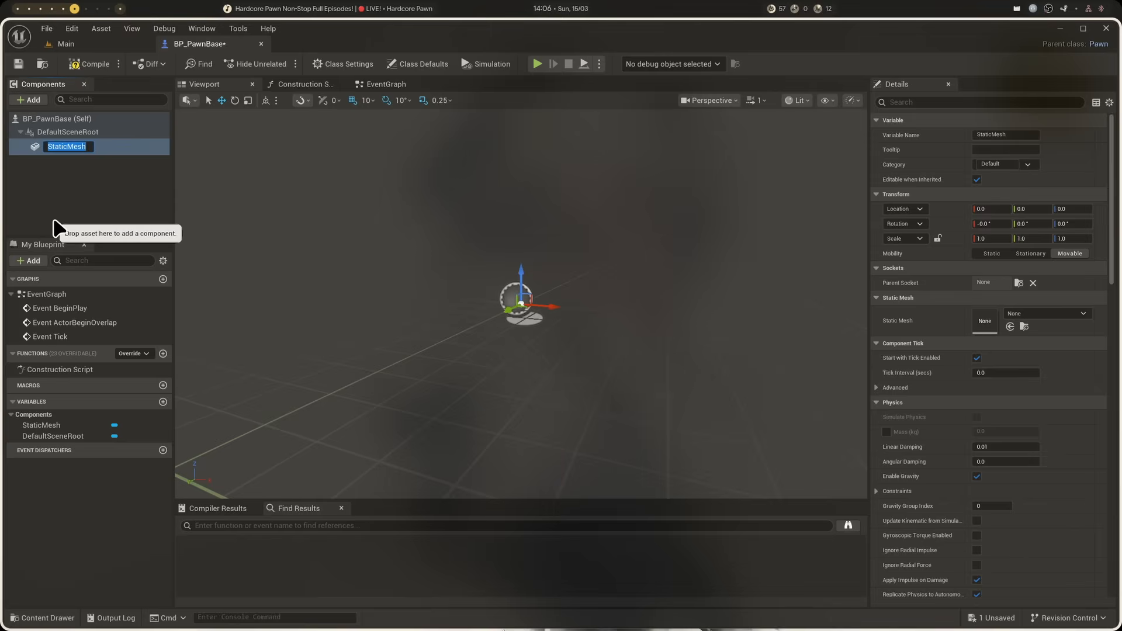
left_click(67, 205)
left_click(73, 147)
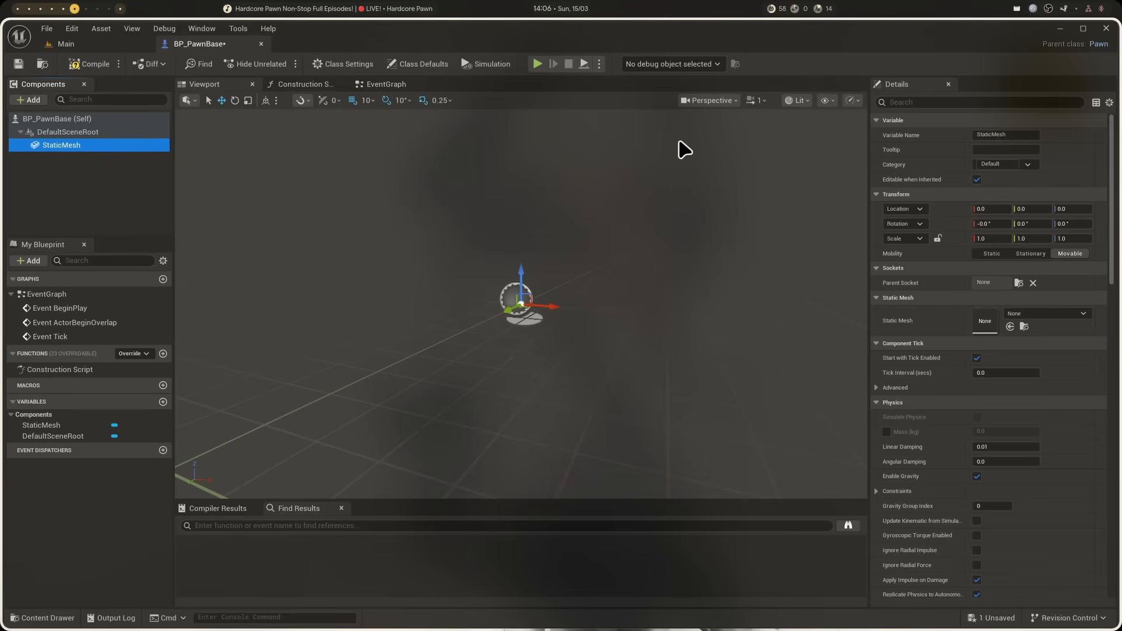
left_click(1036, 317)
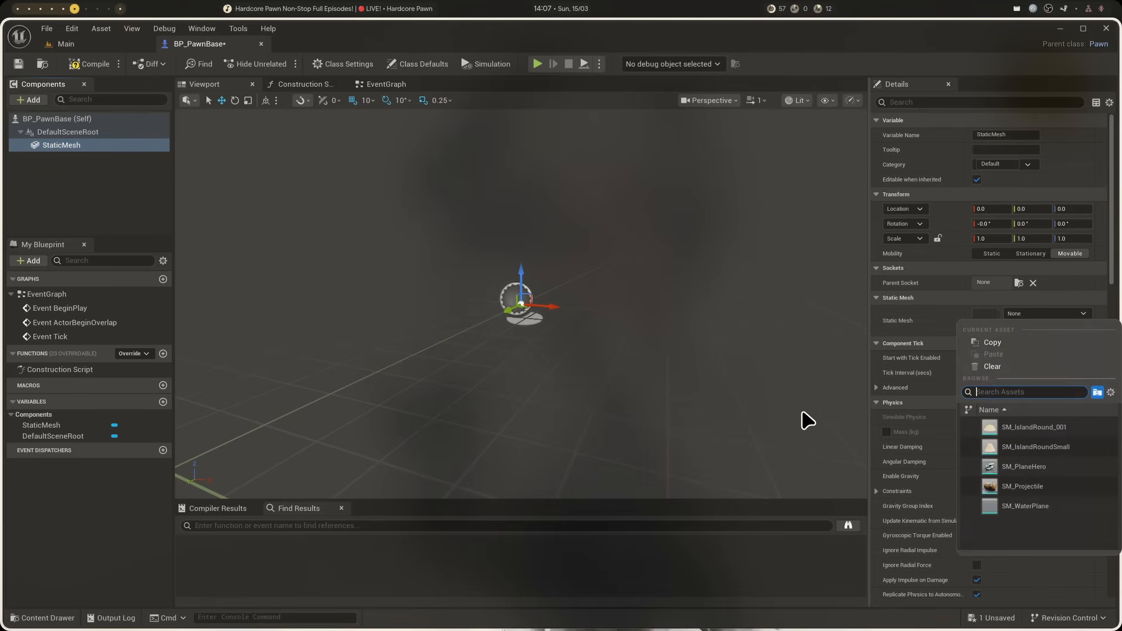
left_click(1028, 467)
- Examine the plane mesh from several angles and distances, trying the same view navigation briefly in the Main level
scroll(579, 234, "down", 1)
scroll(587, 230, "up", 1)
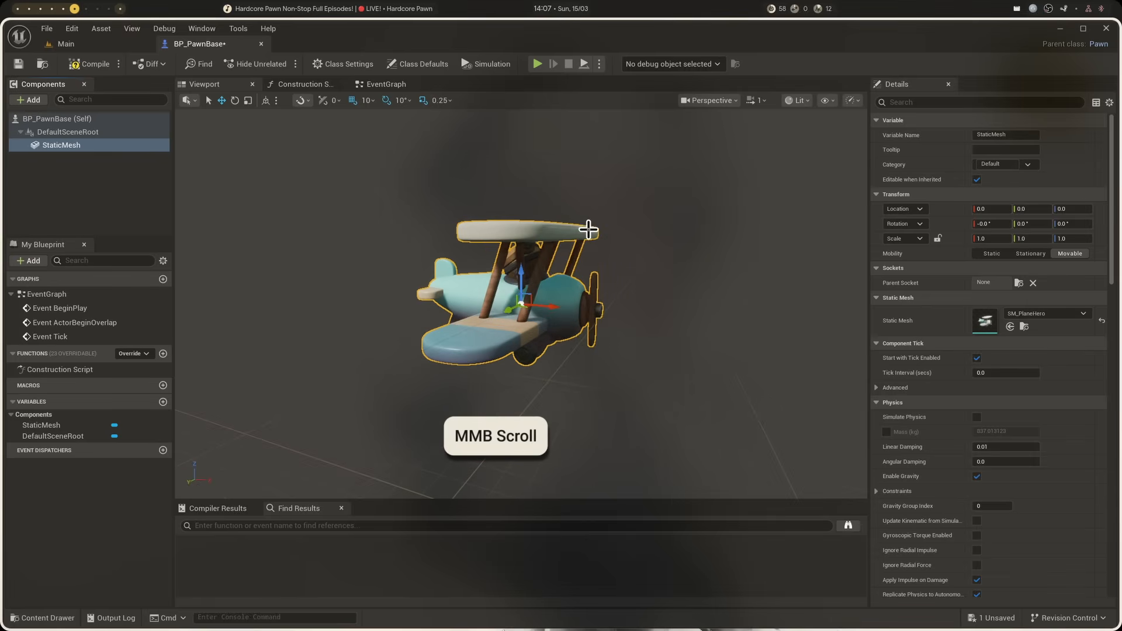
scroll(590, 234, "down", 1)
scroll(595, 242, "up", 1)
scroll(595, 242, "down", 1)
scroll(595, 242, "up", 1)
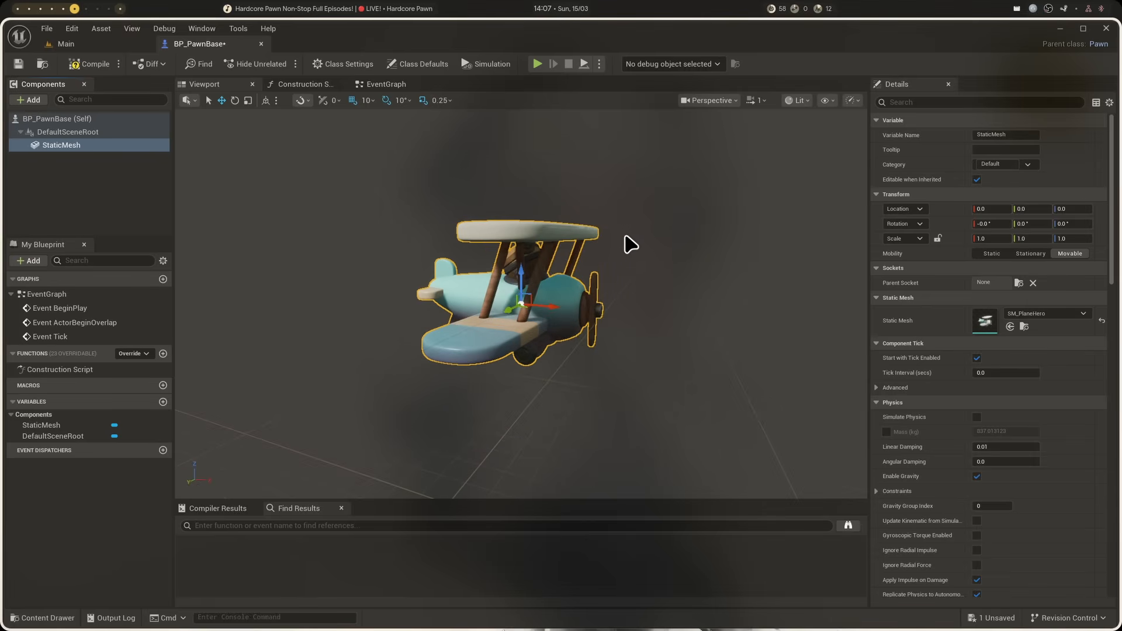
left_click_drag(631, 243, 365, 228, "alt")
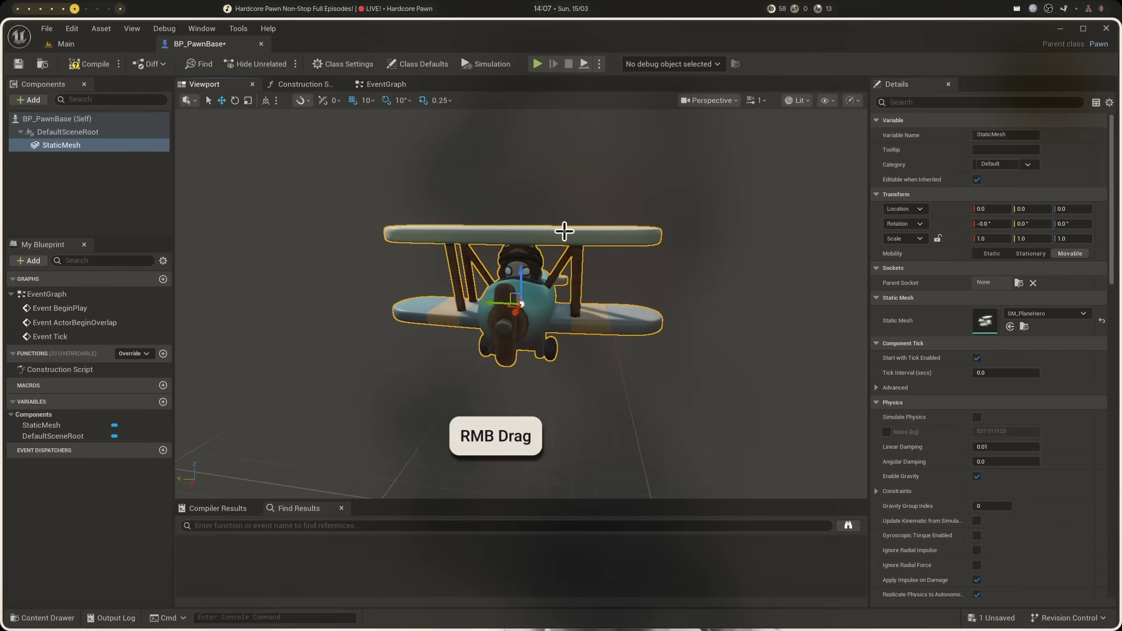
right_click_drag(591, 229, 587, 206)
middle_click_drag(596, 201, 614, 235)
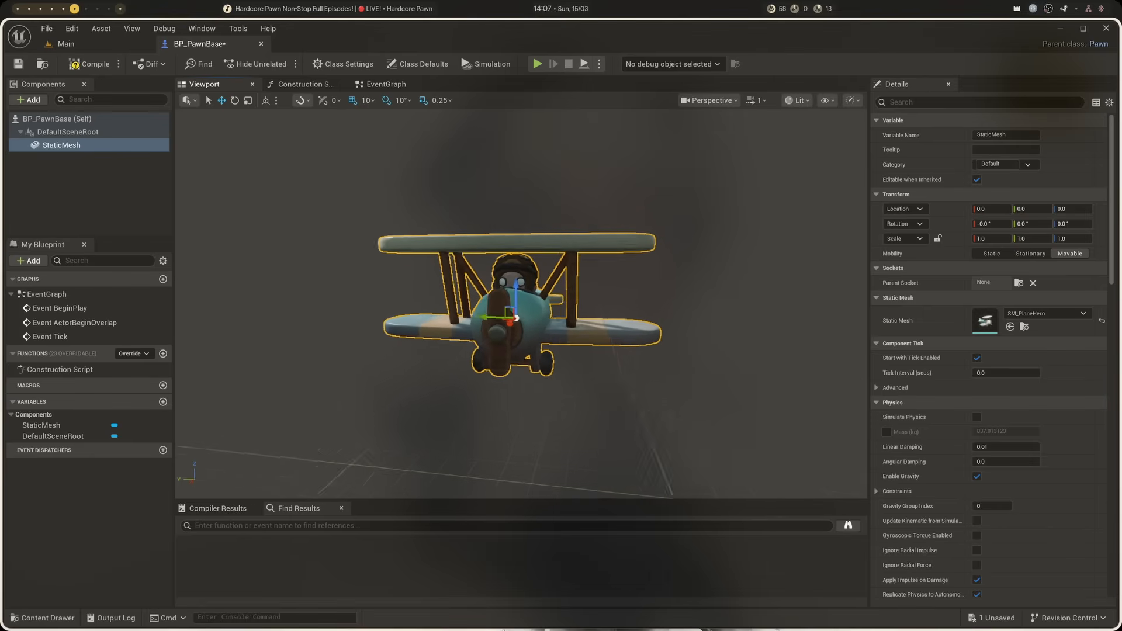
left_click_drag(596, 202, 754, 204, "alt")
left_click_drag(561, 275, 601, 275, "alt")
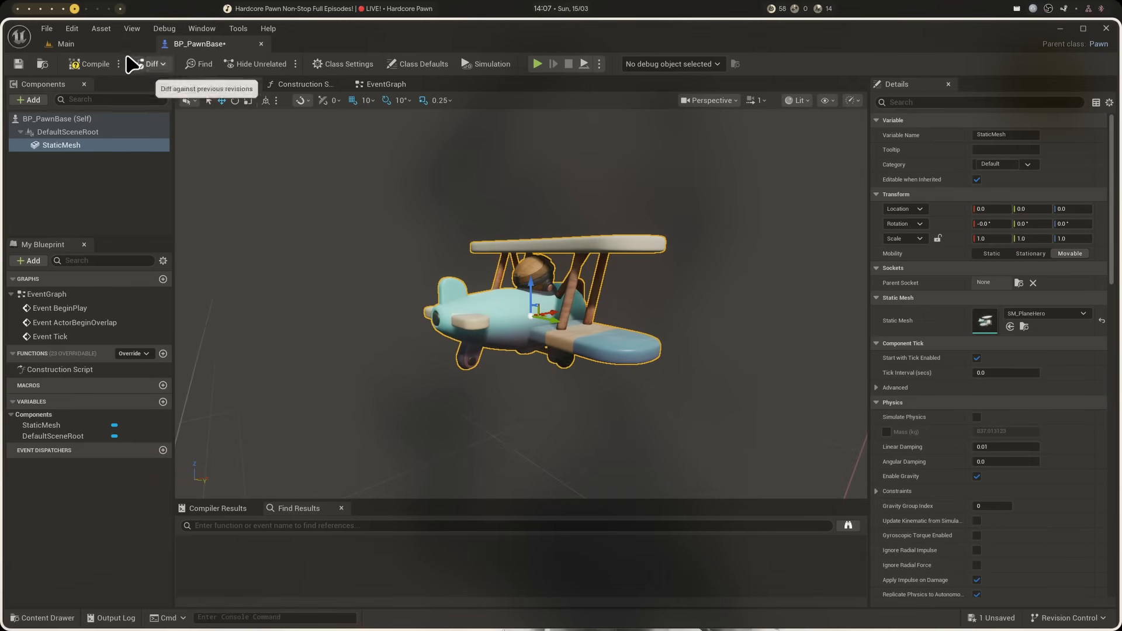
left_click(65, 44)
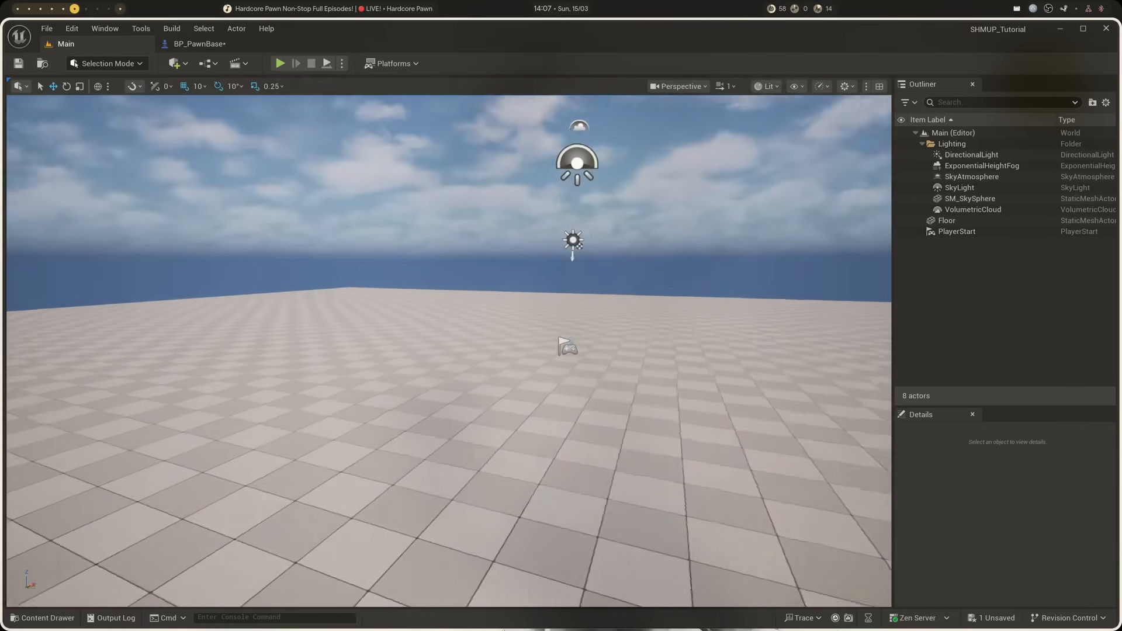
mouse_move(611, 169)
right_mouse_down()
mouse_move(648, 204)
mouse_move(754, 152)
mouse_move(611, 169)
right_mouse_up()
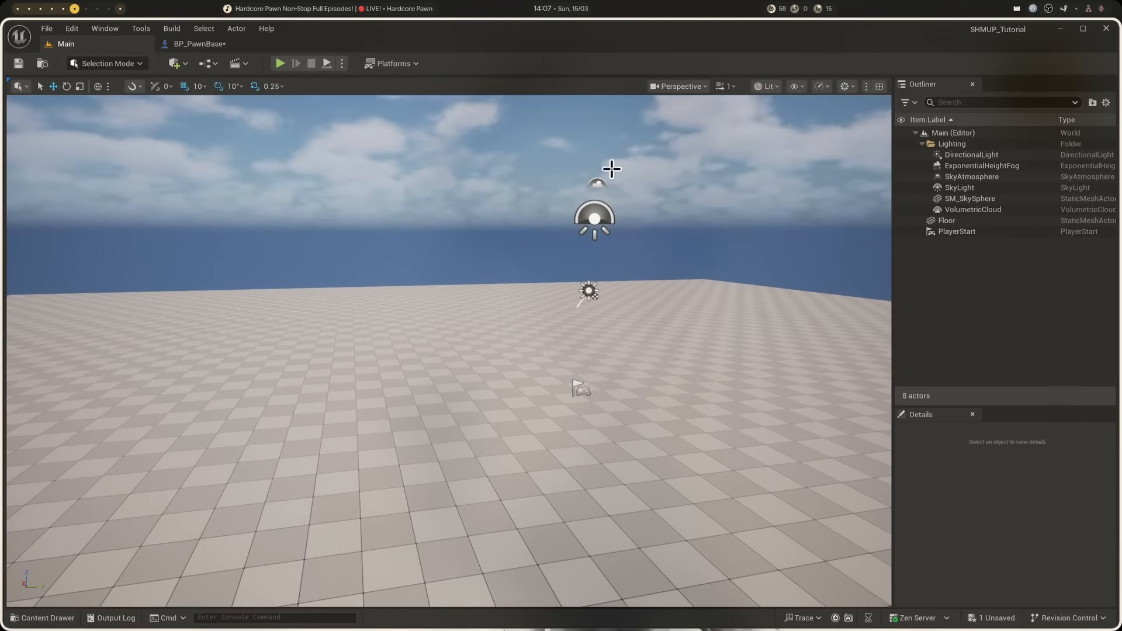
left_click(196, 44)
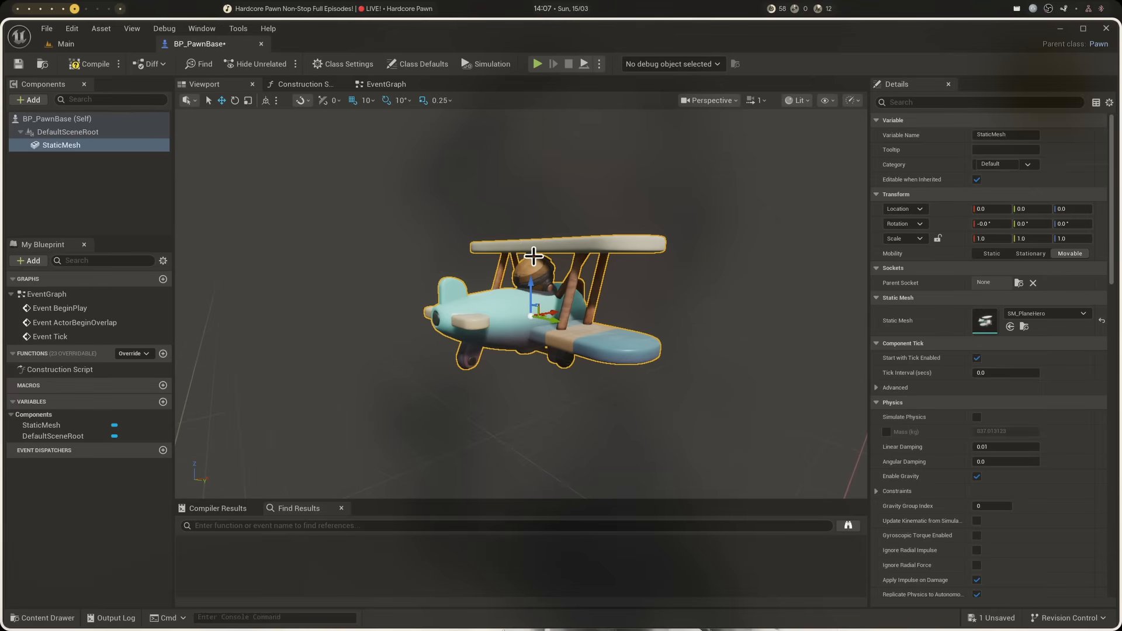
key("f")
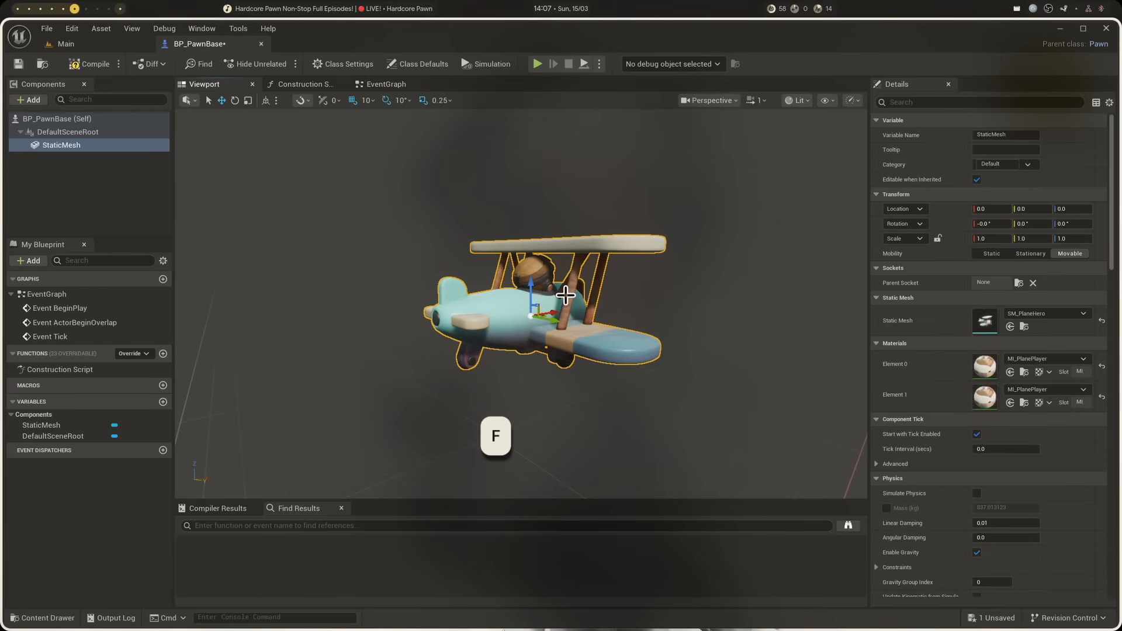
scroll(594, 304, "up", 2)
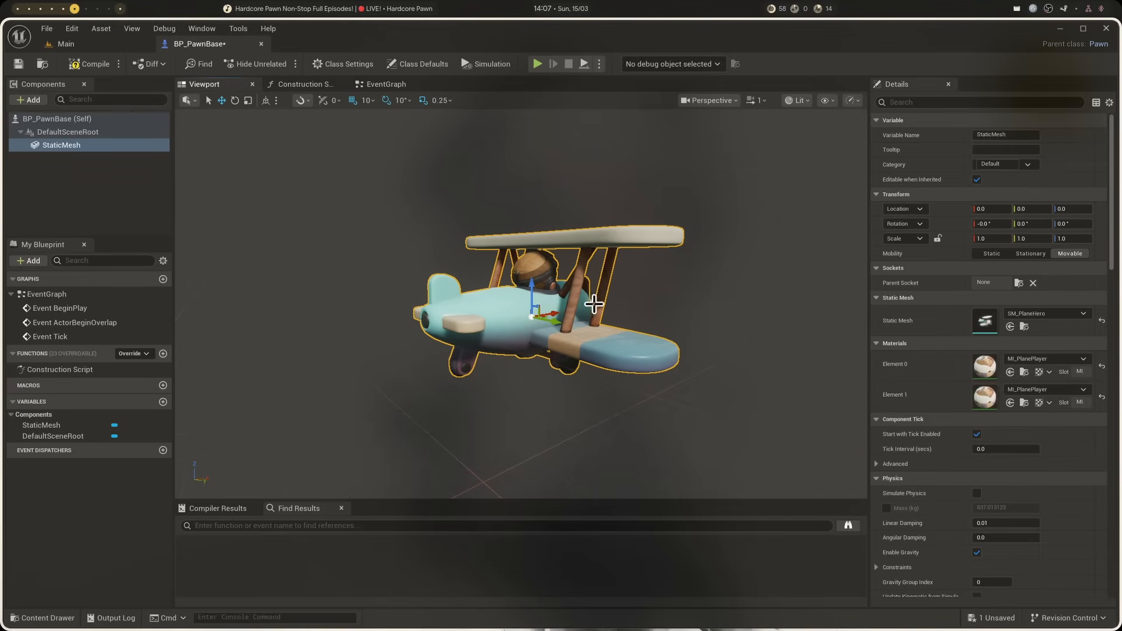
left_click_drag(742, 289, 598, 297, "alt")
scroll(602, 301, "down", 10)
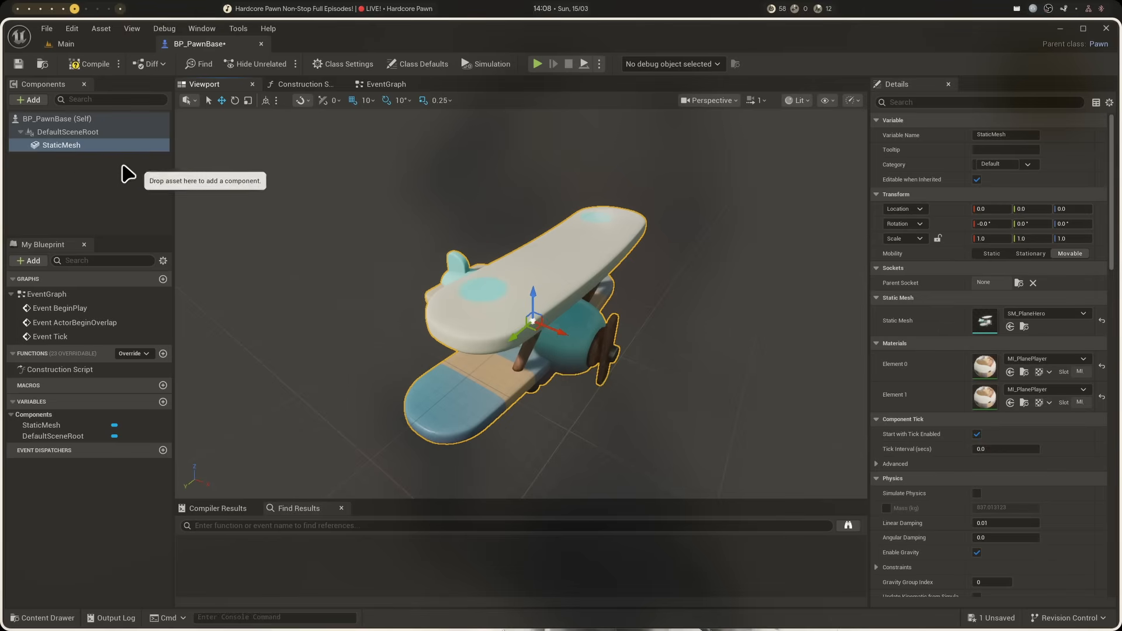
- Replace DefaultSceneRoot with the StaticMesh component as the pawn's root, and compile and save the blueprint
mouse_move(63, 146)
left_mouse_down()
mouse_move(102, 128)
mouse_move(82, 136)
left_mouse_up()
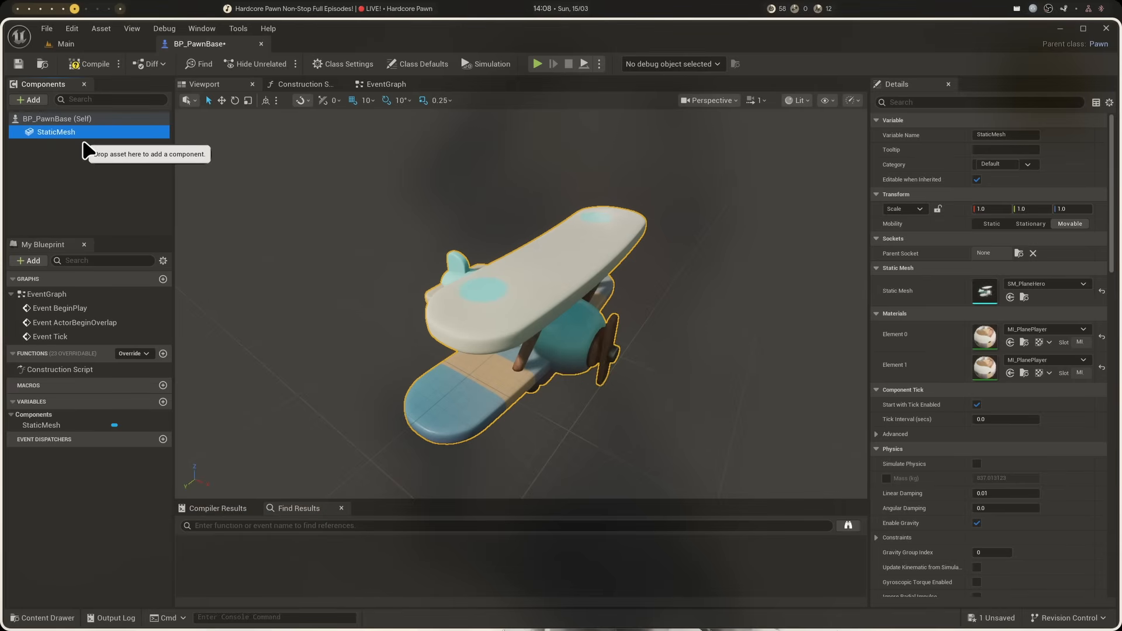
left_click(88, 66)
left_click(18, 64)
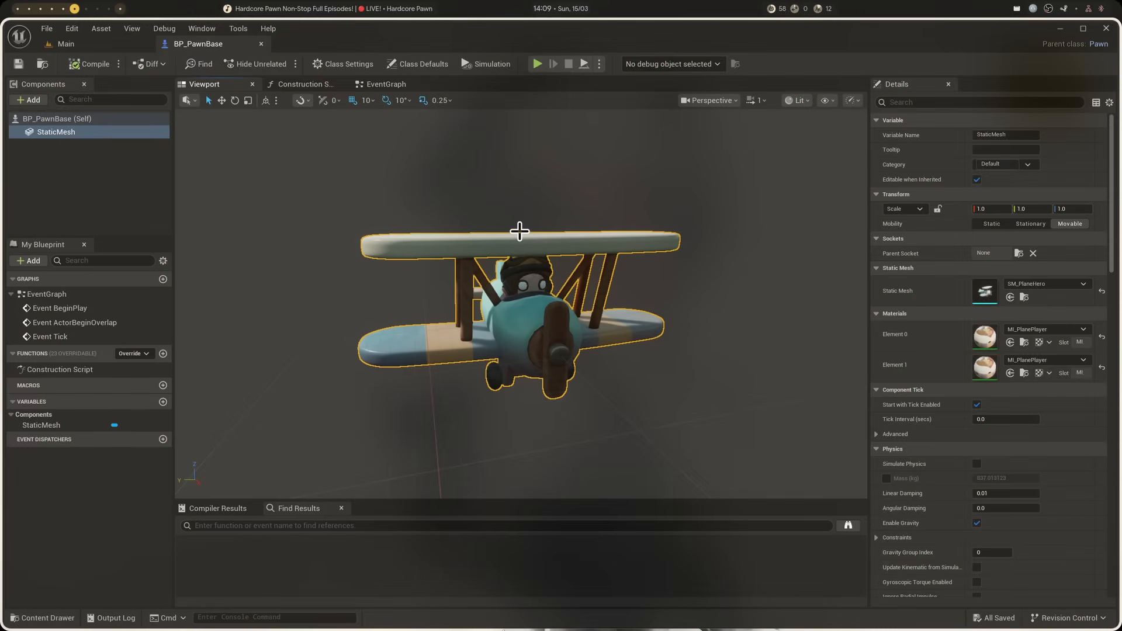
- Run the game preview, fly around the level to check which pawn is controlled, and stop the preview
left_click(537, 63)
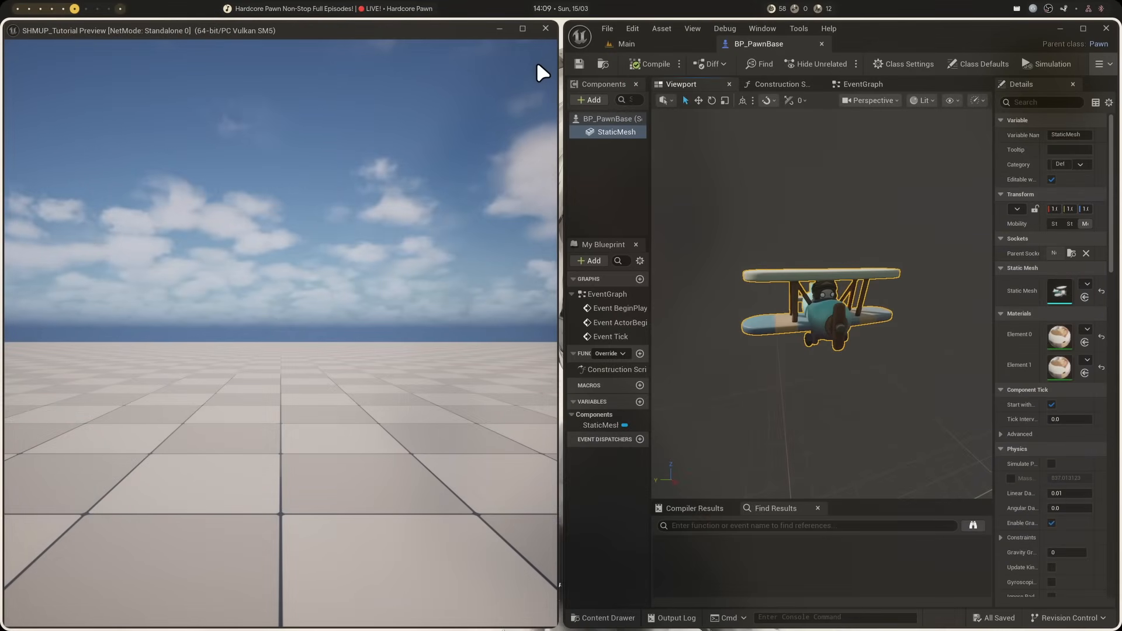
left_click(537, 64)
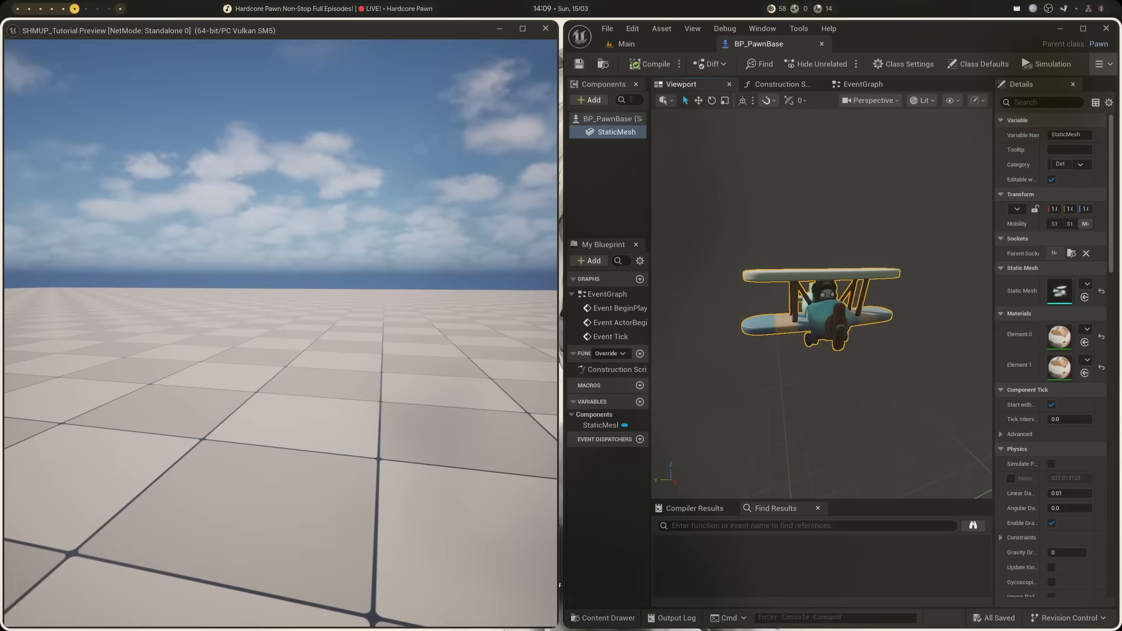
key("e")
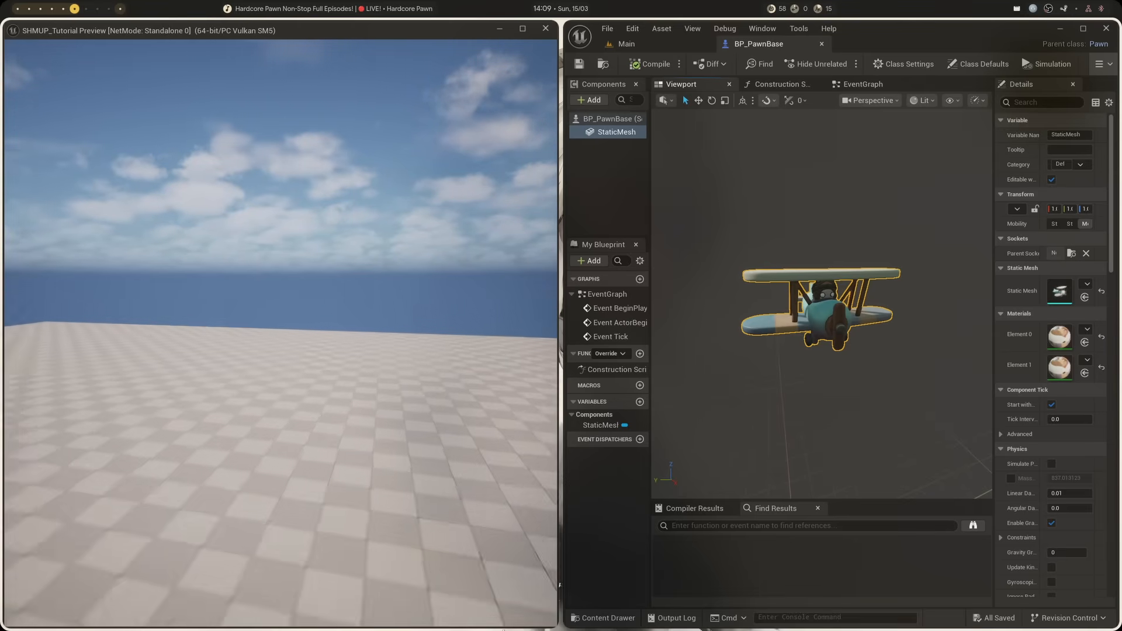
key("a")
key("q")
key("w")
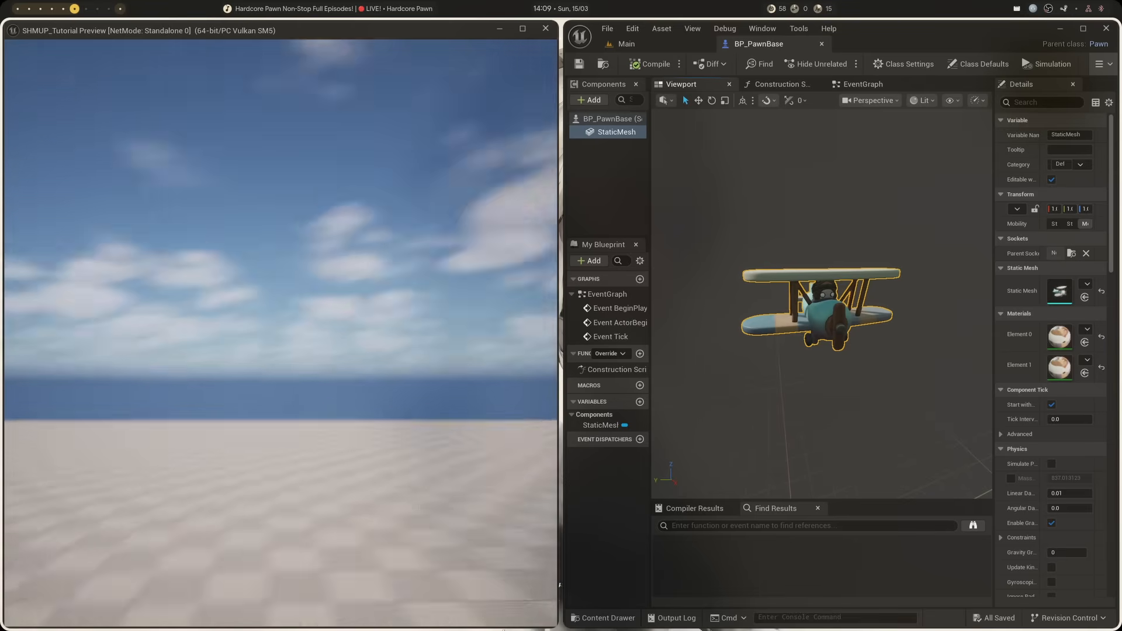
key("Escape")
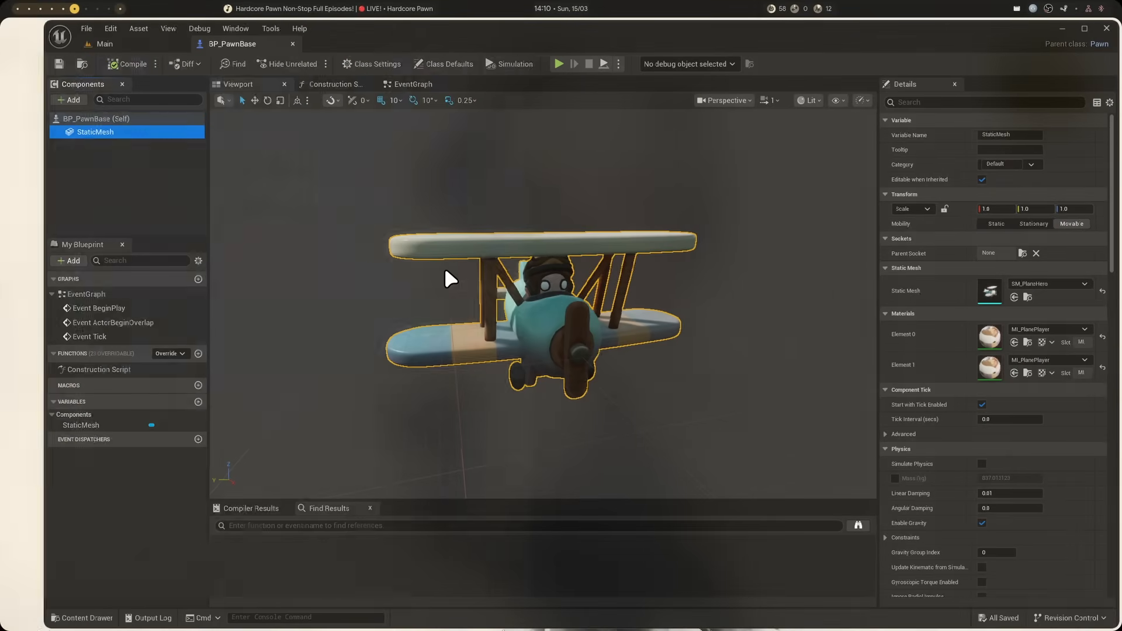